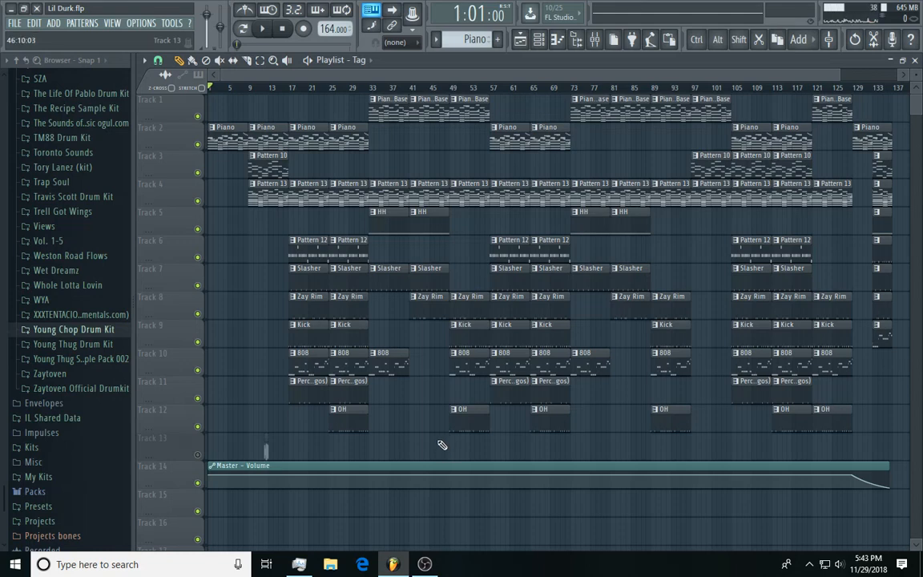
- Play the full arrangement from bar 41 and stop it after listening to the section
click(410, 87)
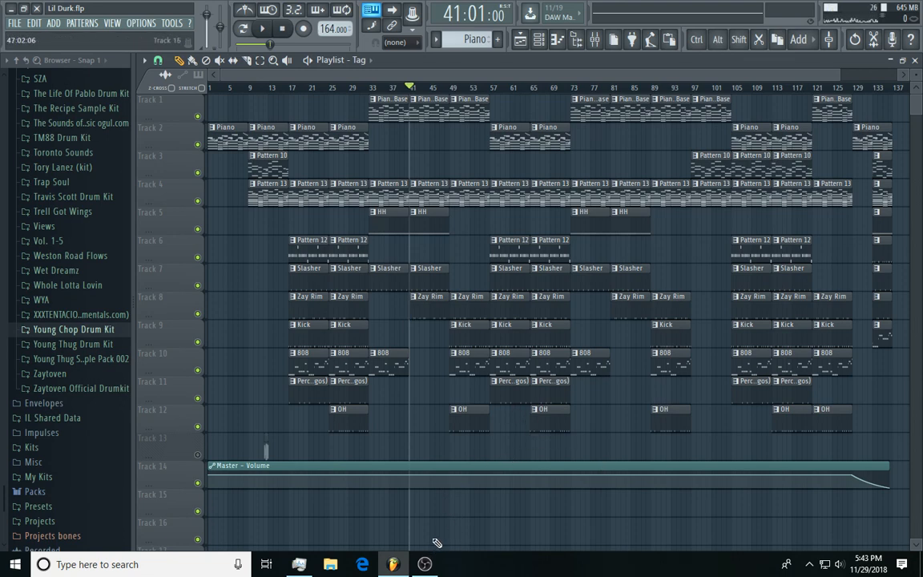
click(425, 564)
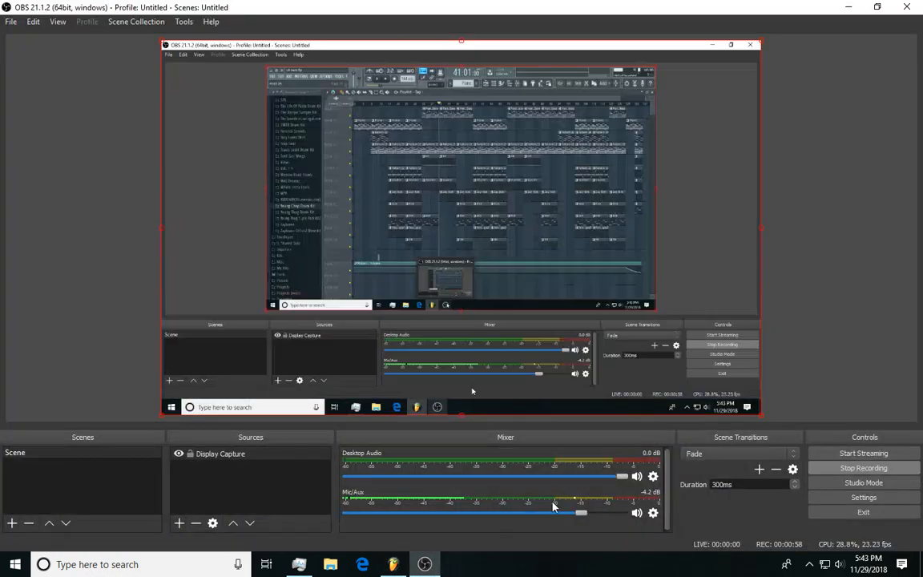
click(393, 564)
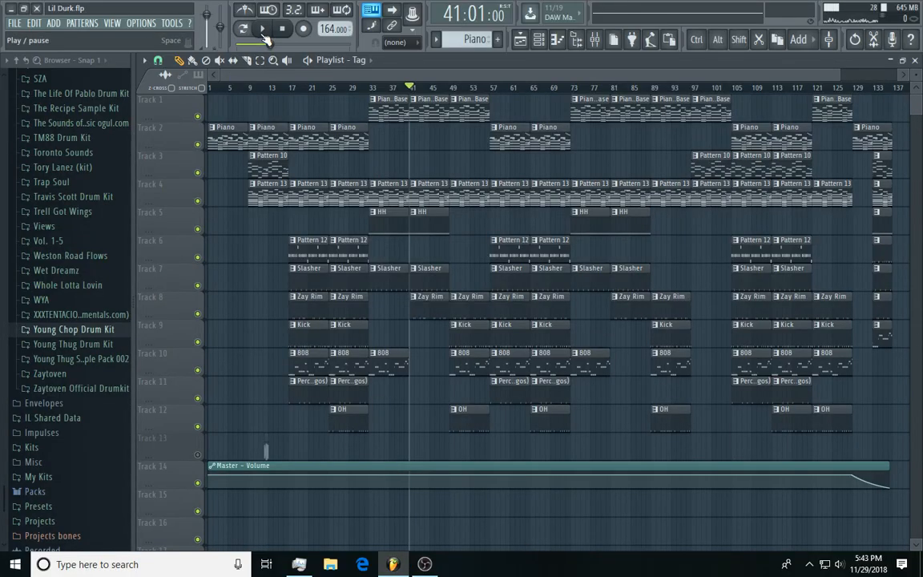
click(264, 37)
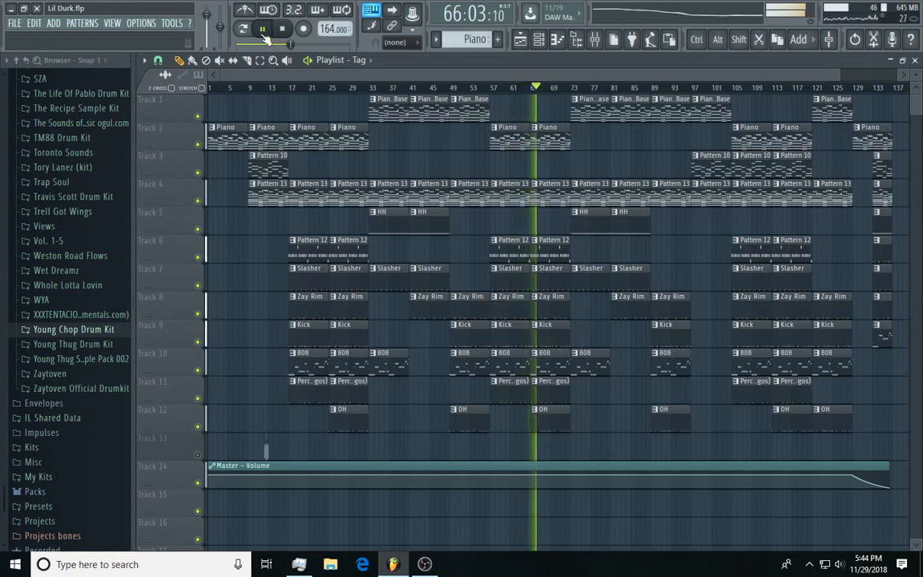
key(space)
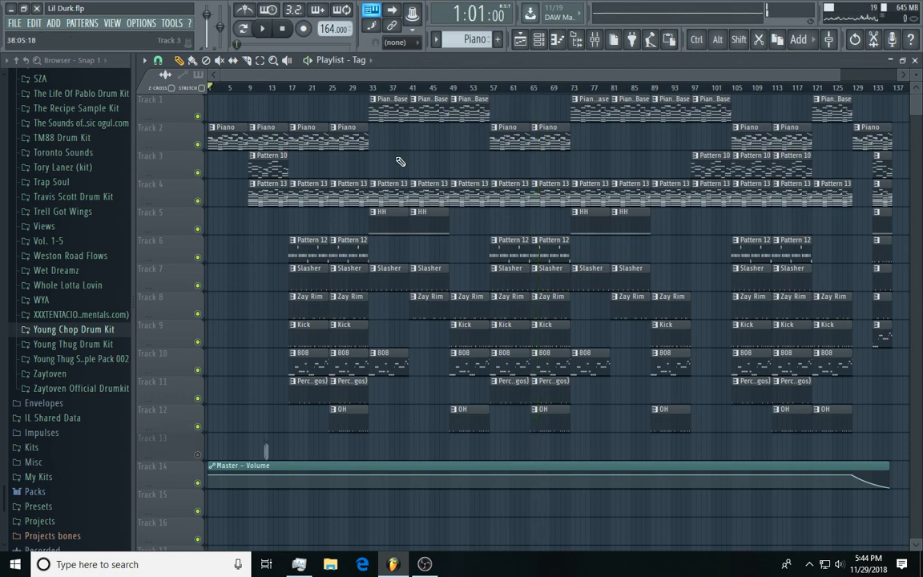
- Open the first Piano clip on Track 2 in the piano roll and fit all its notes in view
drag(840, 72, 837, 170)
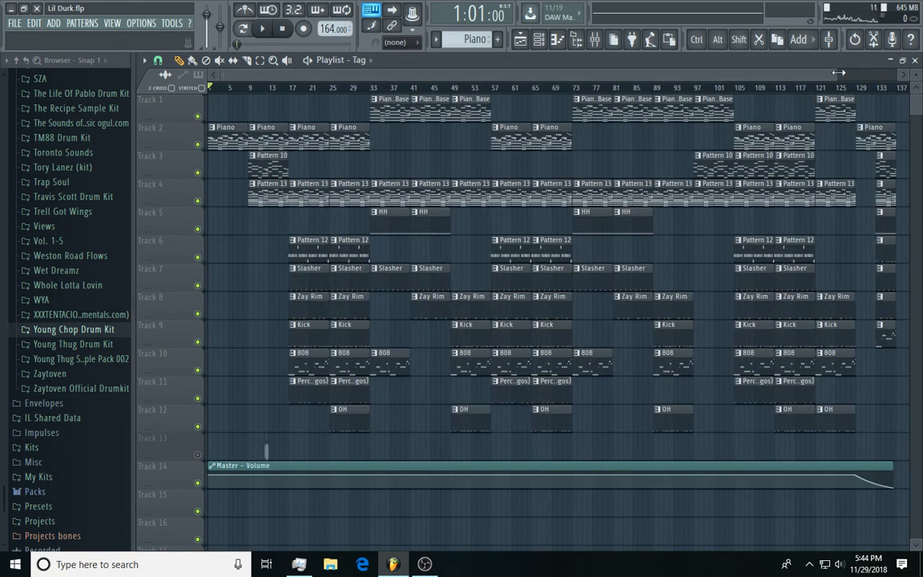
drag(838, 72, 423, 170)
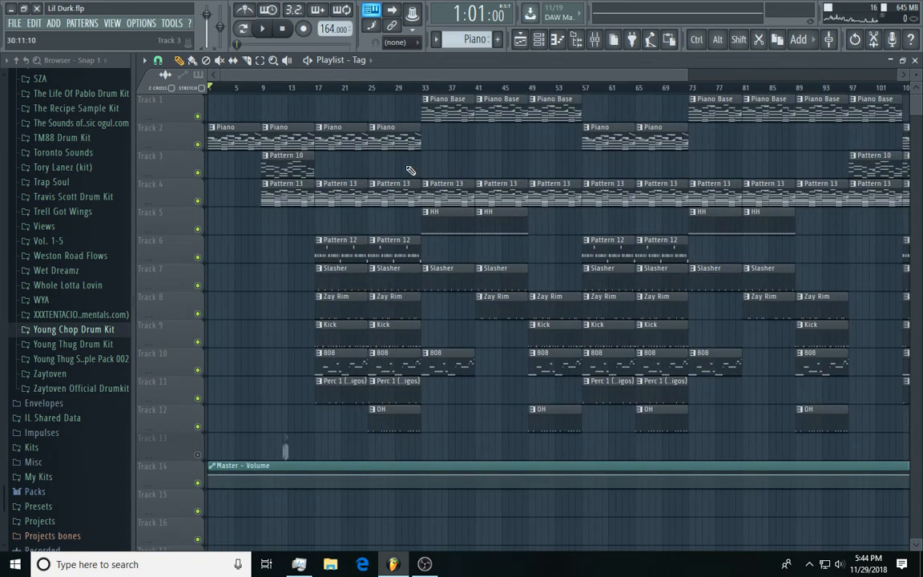
double_click(223, 132)
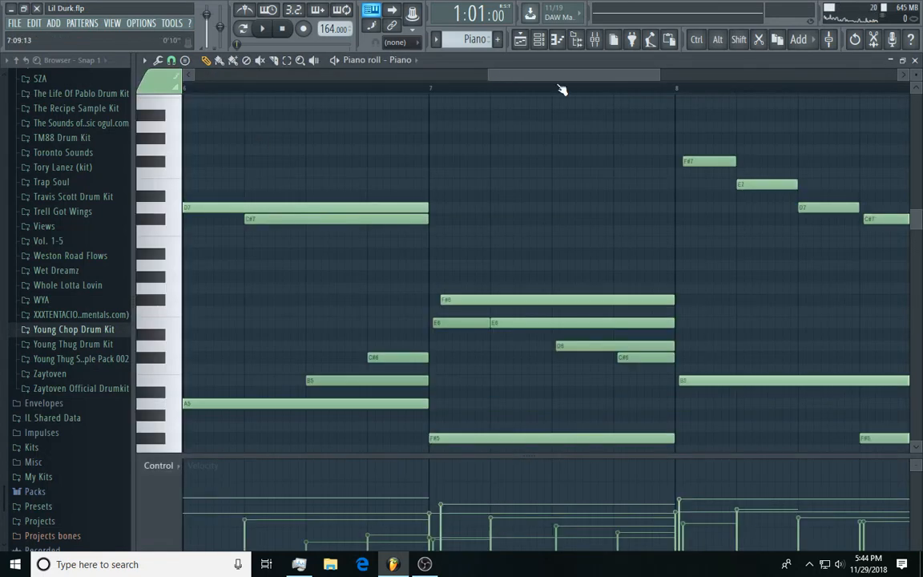
drag(485, 76, 182, 76)
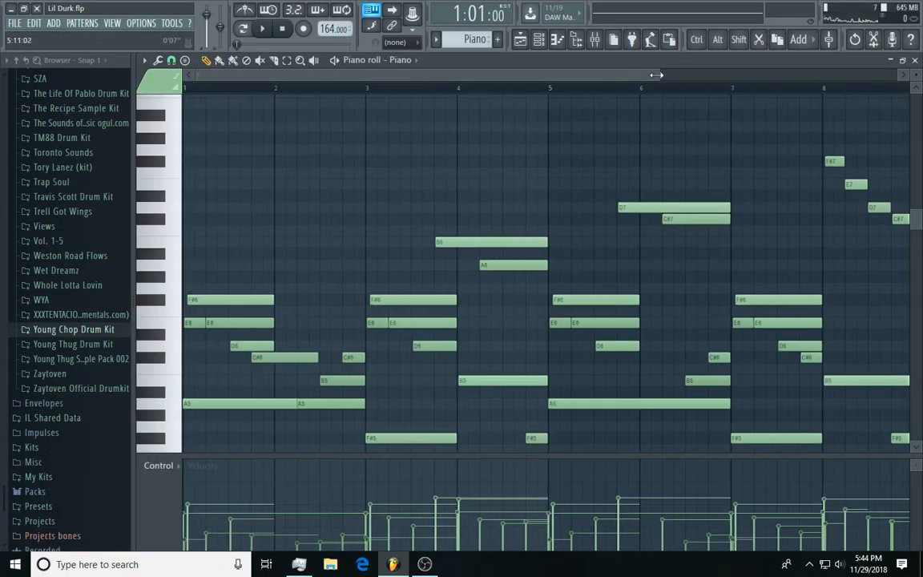
drag(656, 74, 907, 76)
scroll(159, 272, down, 4)
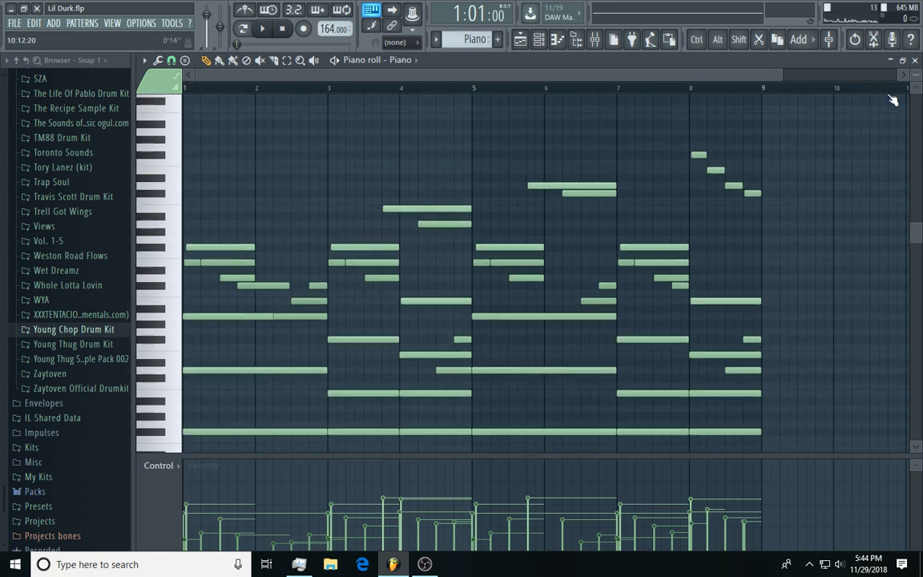
scroll(852, 119, down, 2)
drag(917, 78, 915, 80)
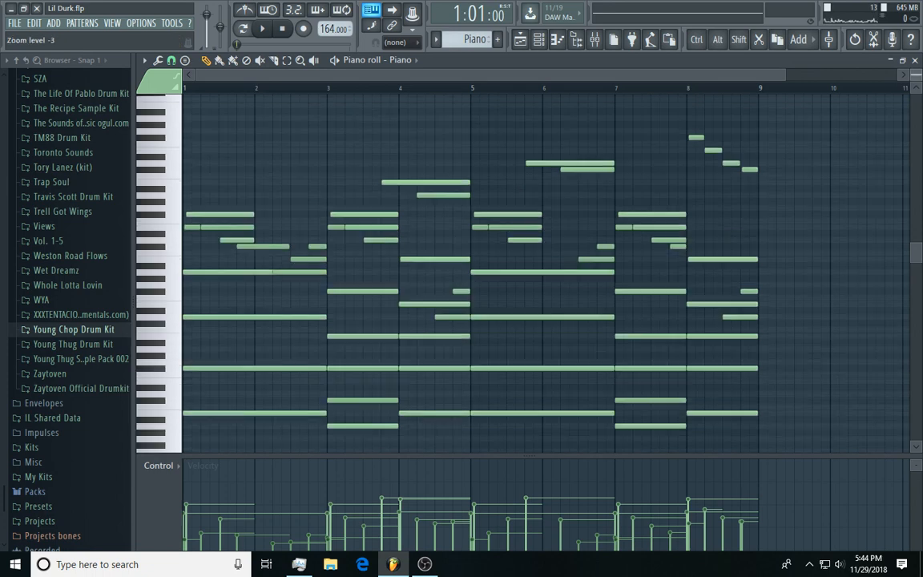
scroll(791, 172, down, 2)
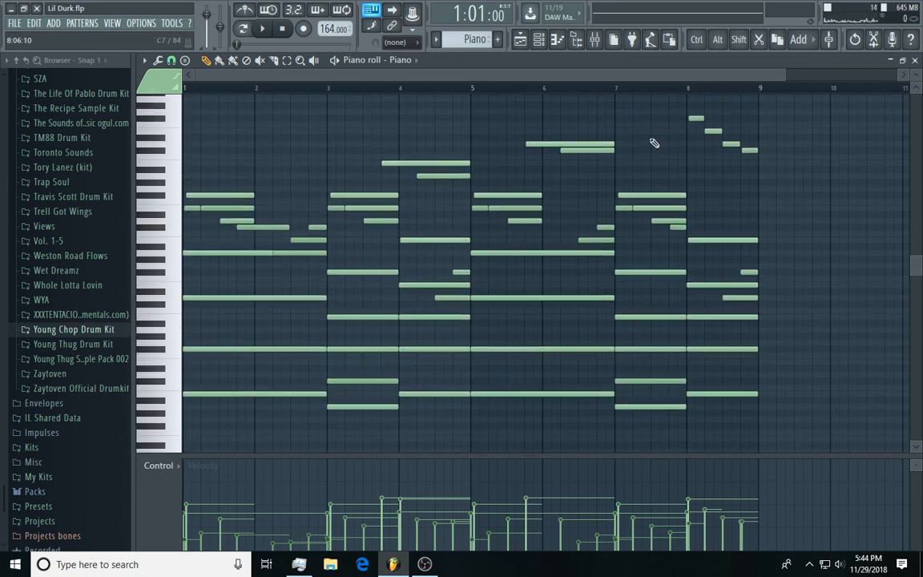
- Inspect the Fruity Reeverb 2 and Fruity parametric EQ 2 effects on mixer Insert 1, and close their windows and the mixer
click(595, 39)
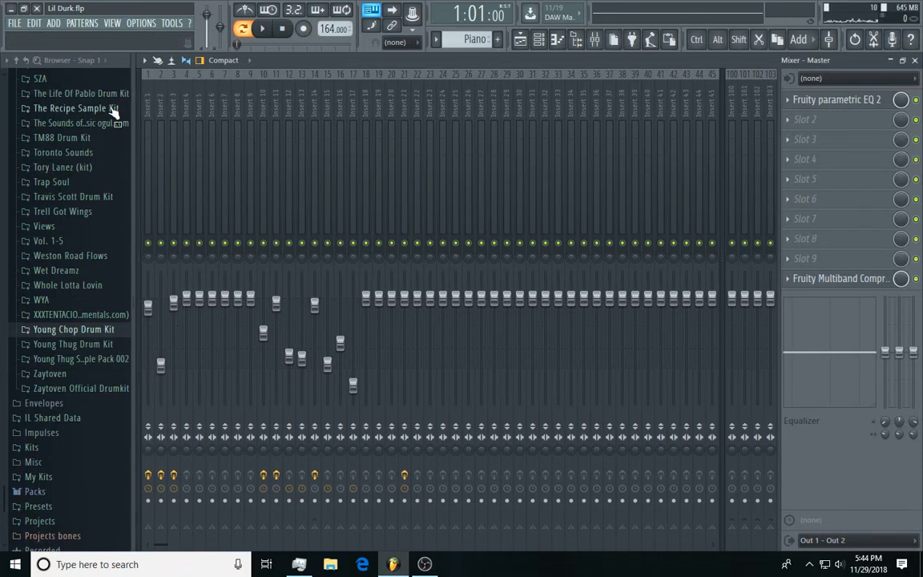
click(171, 101)
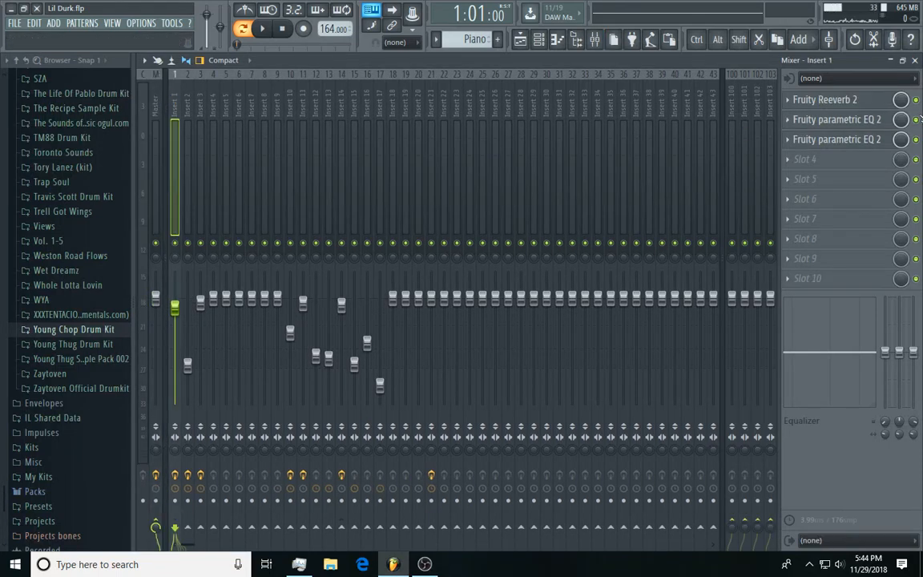
click(833, 100)
click(854, 121)
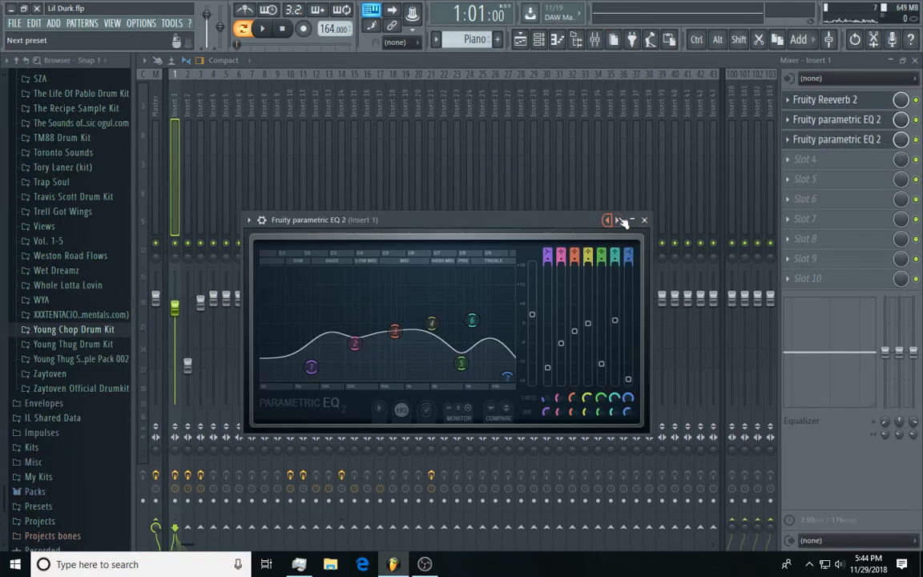
click(644, 219)
click(915, 61)
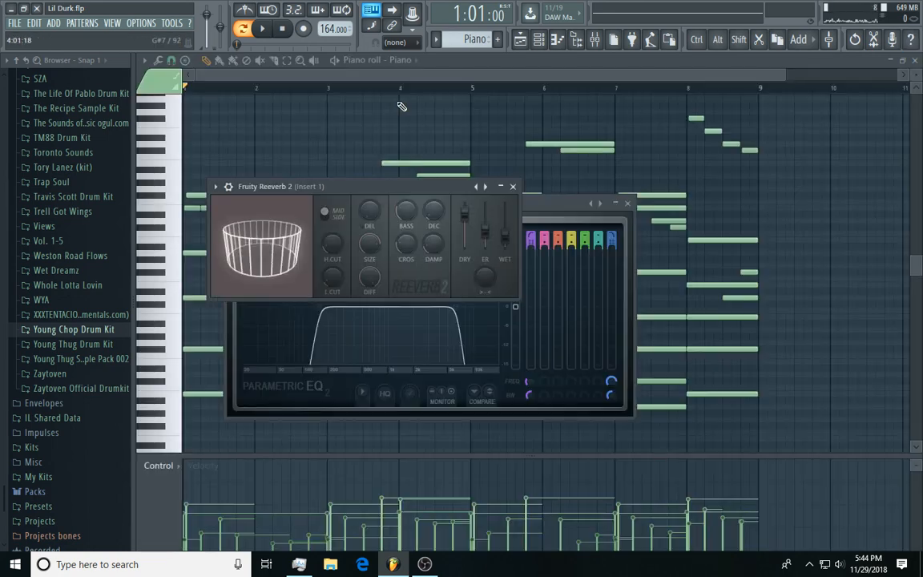
click(513, 186)
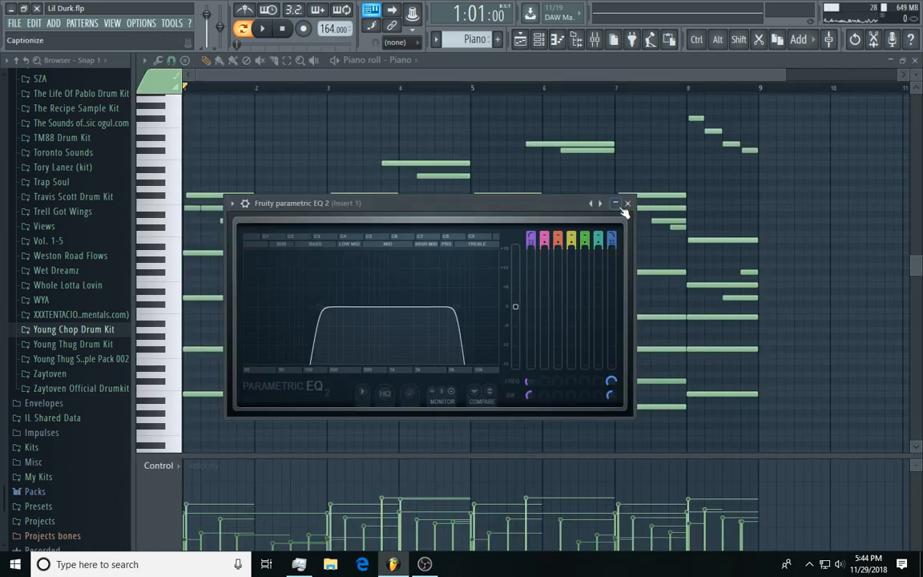
click(627, 203)
- Play the Piano pattern through its eight bars and stop playback
key(space)
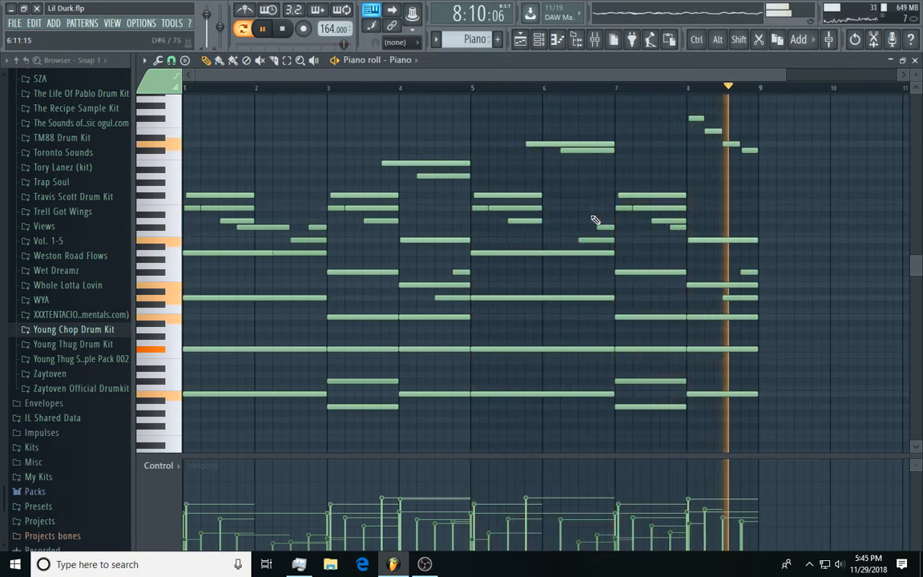
key(space)
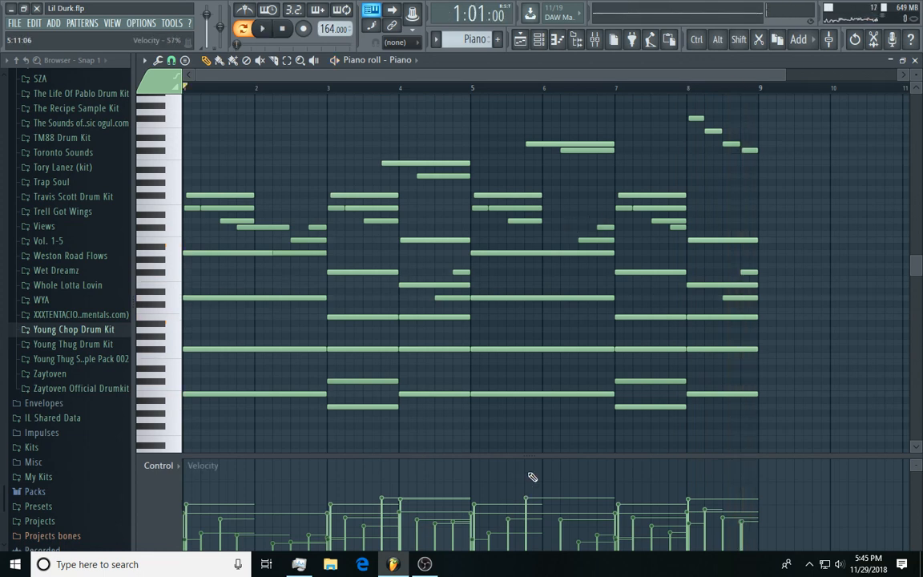
- Undo the accidental velocity edit, enlarge the velocity lane below the Piano notes, and close the piano roll
drag(495, 465, 494, 439)
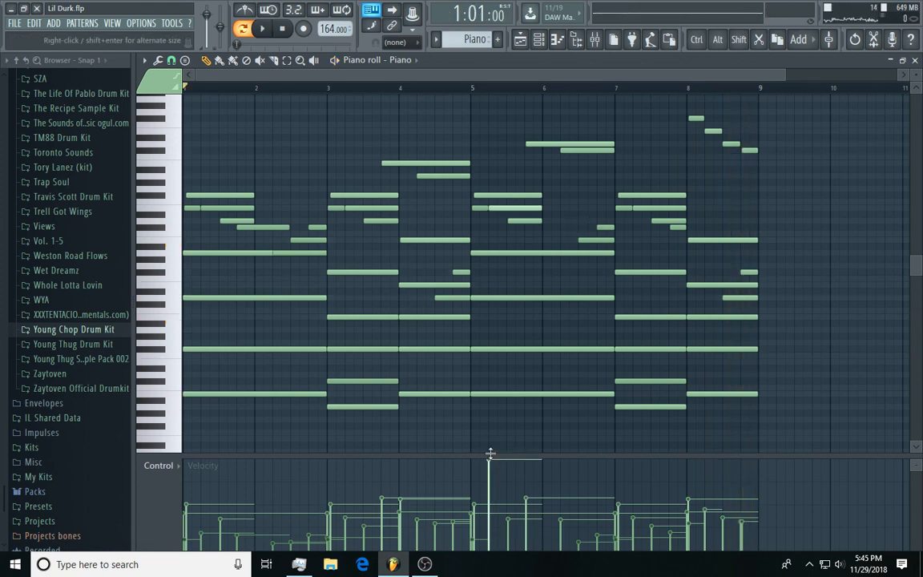
key(ctrl+z)
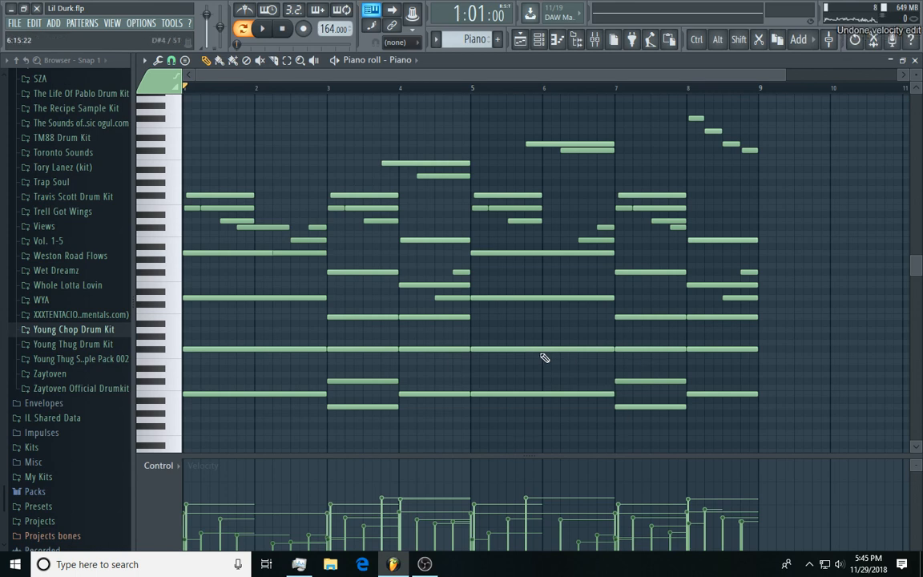
drag(533, 454, 533, 431)
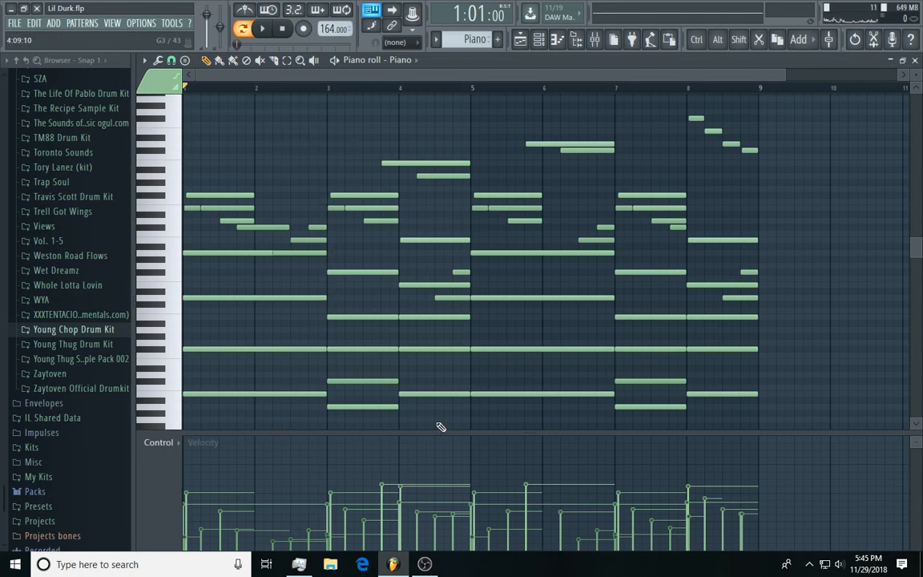
scroll(471, 351, up, 1)
scroll(752, 185, down, 1)
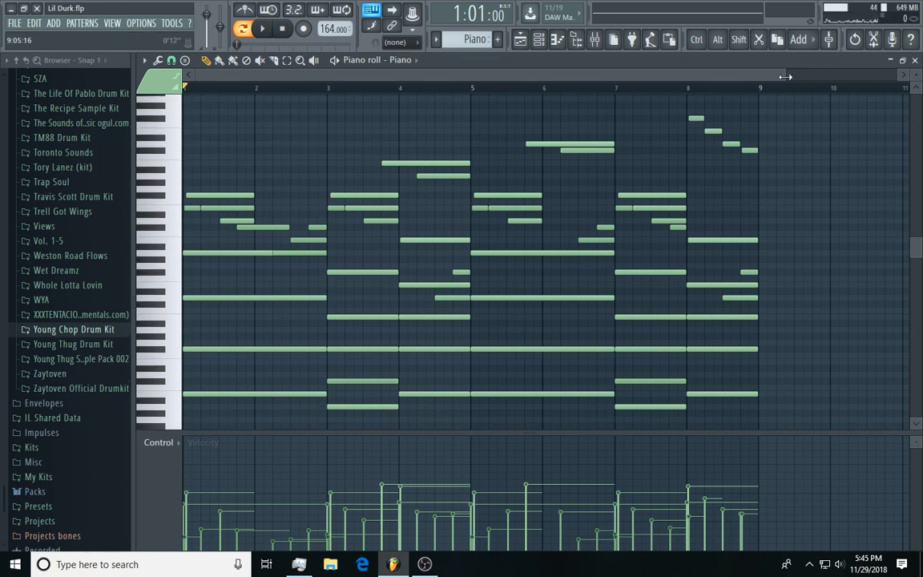
mouse_move(785, 76)
mouse_down()
mouse_move(405, 76)
mouse_move(781, 76)
mouse_up()
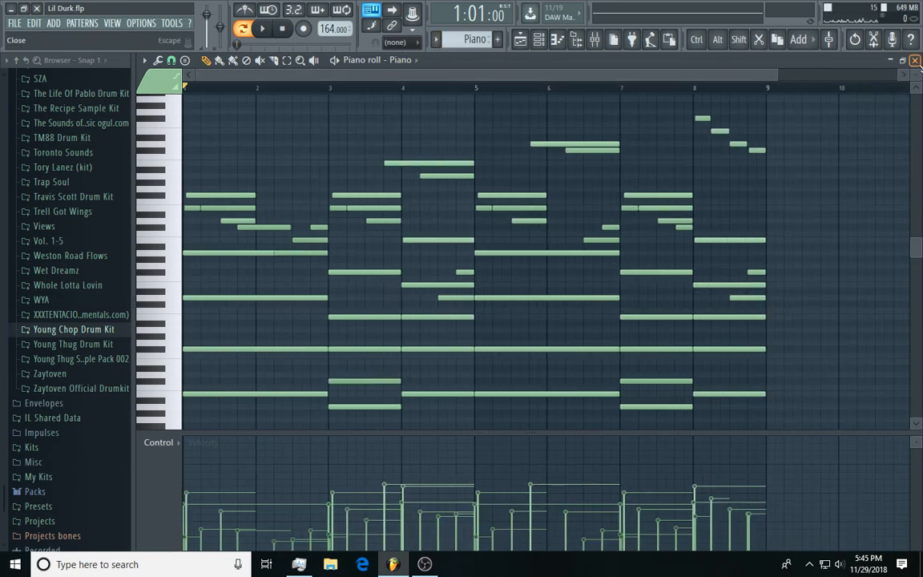
click(915, 62)
- Open the first Piano Base clip on Track 1 in the piano roll and play the pattern through once
click(736, 198)
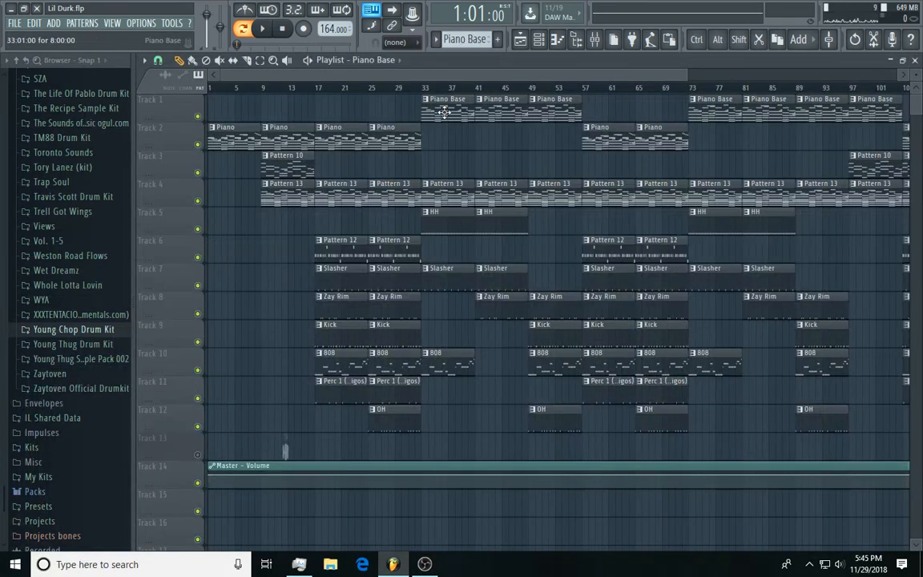
double_click(444, 112)
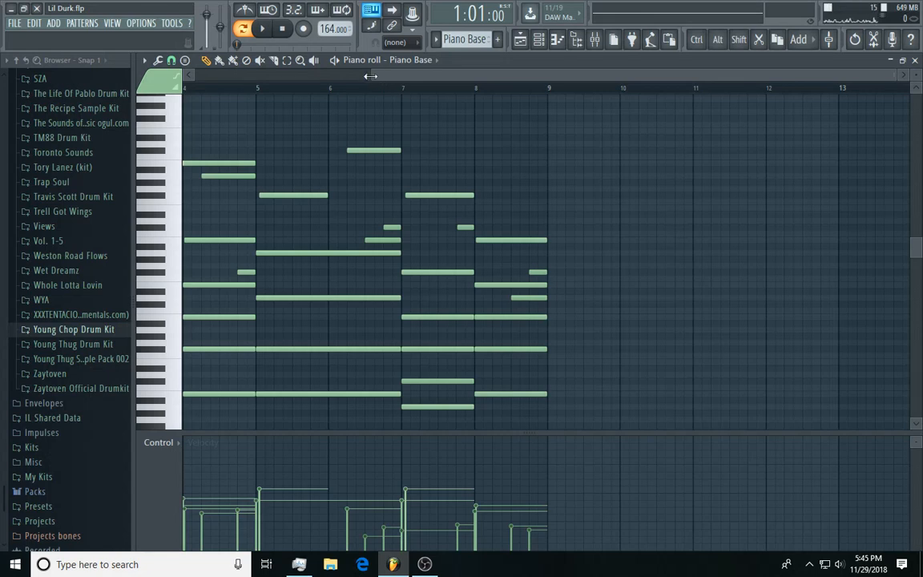
drag(373, 76, 39, 77)
scroll(459, 96, up, 1)
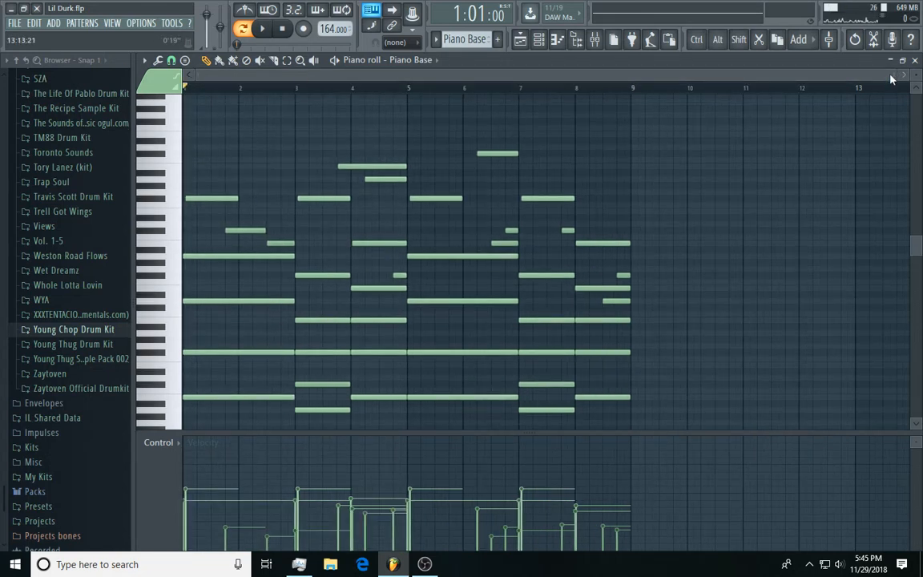
drag(895, 74, 716, 132)
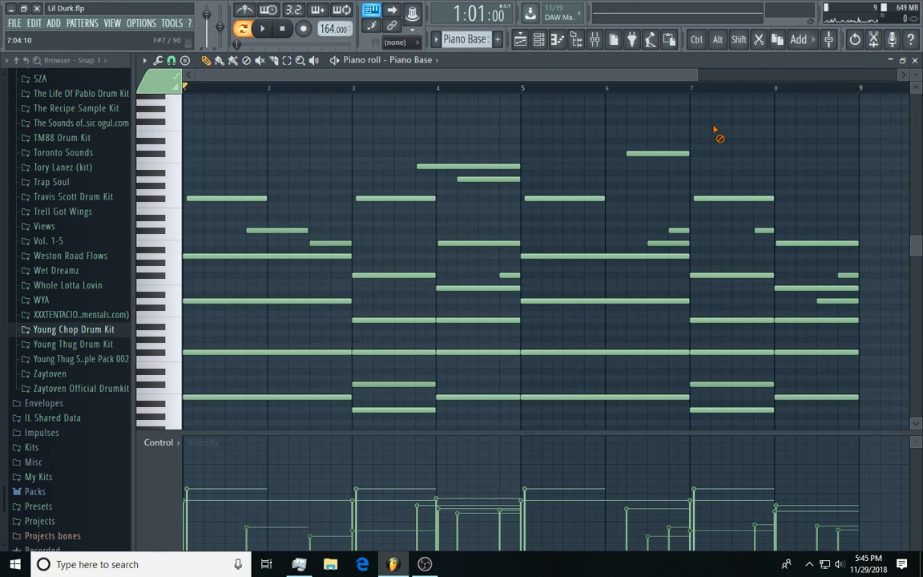
click(271, 29)
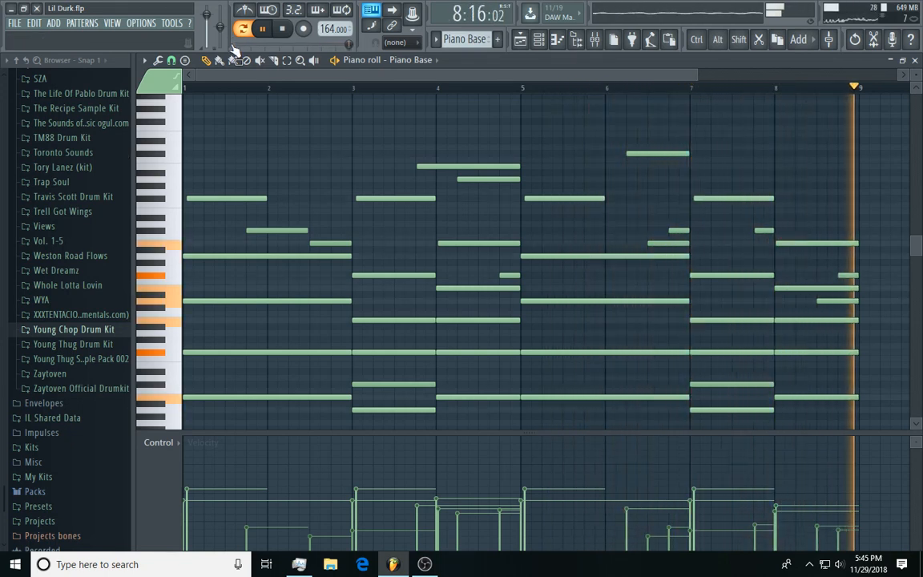
key(space)
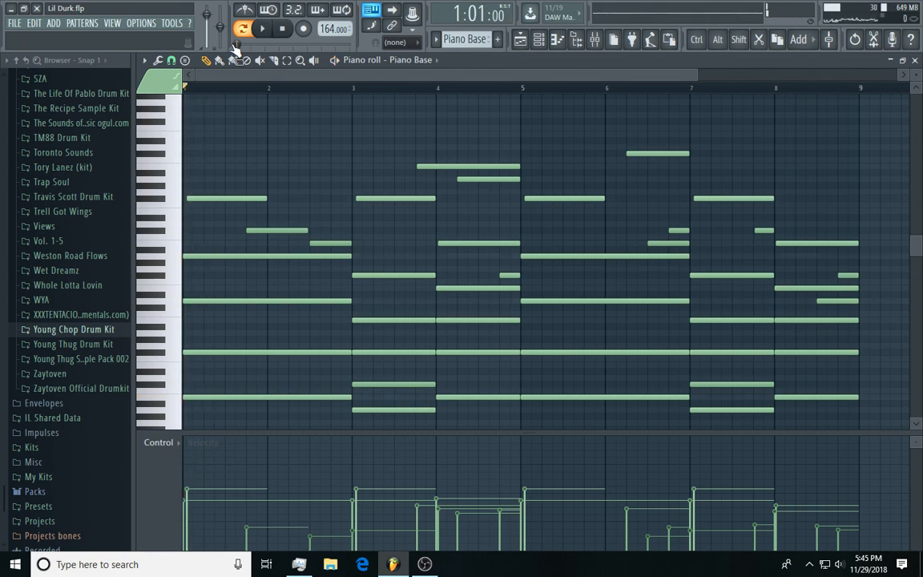
click(916, 62)
- Open the first Pattern 10 clip on Track 3 in the piano roll and show all its reFX Nexus notes
click(616, 88)
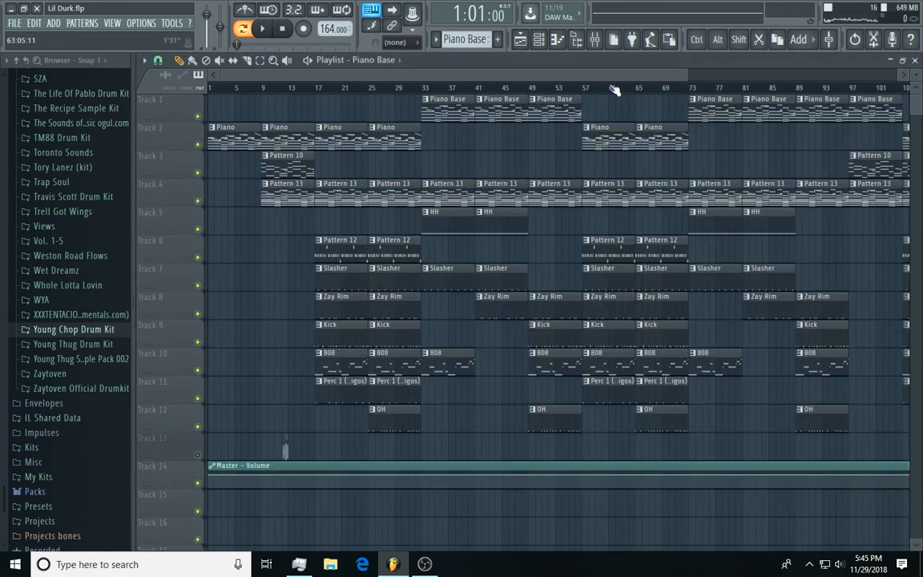
drag(690, 76, 912, 88)
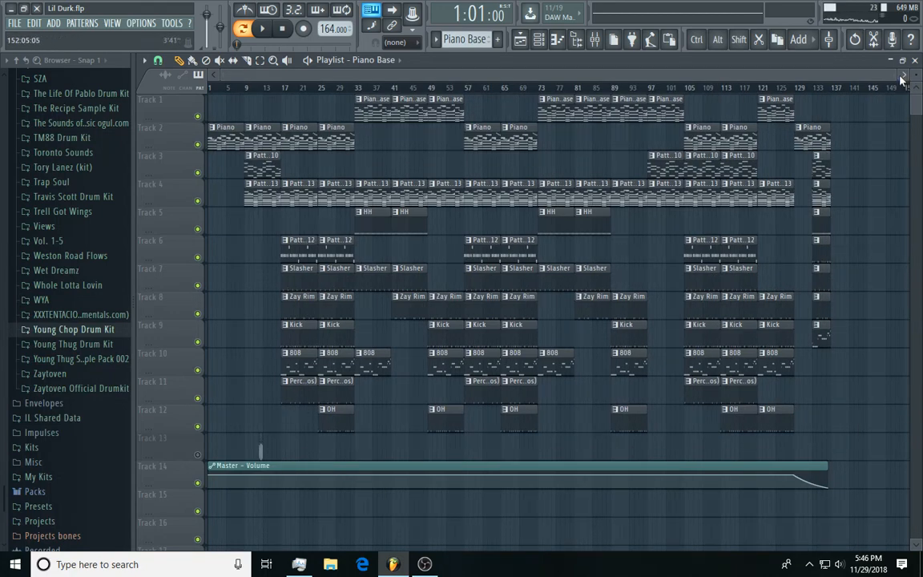
drag(892, 76, 825, 157)
drag(827, 73, 844, 78)
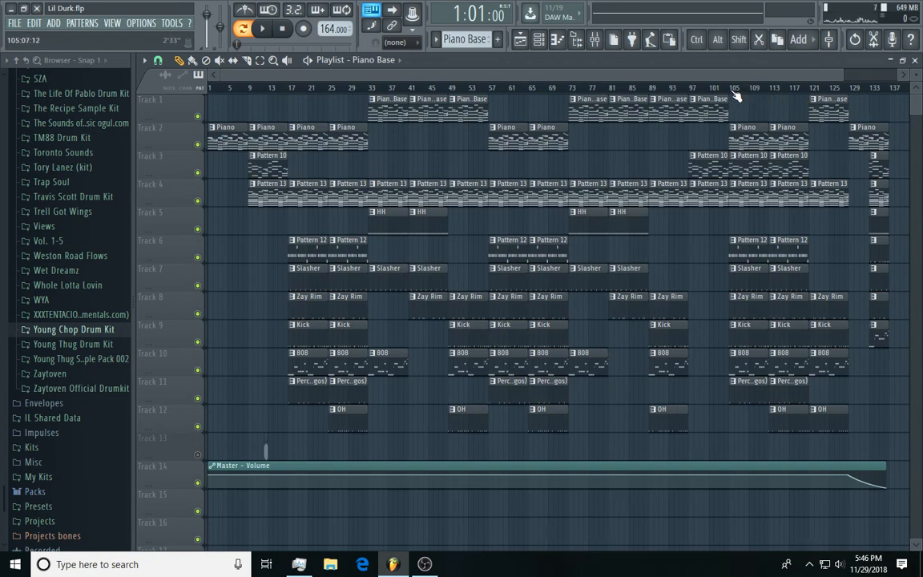
double_click(268, 159)
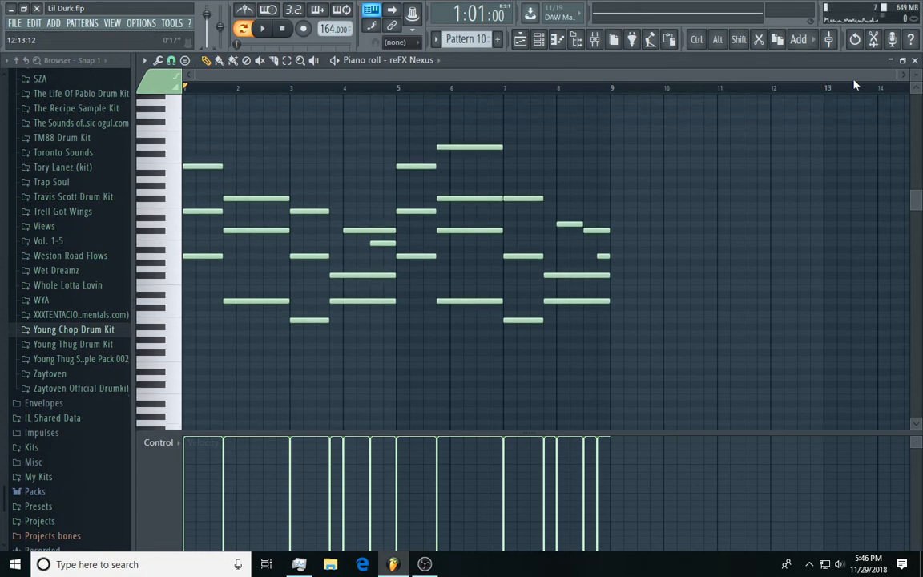
scroll(901, 76, up, 3)
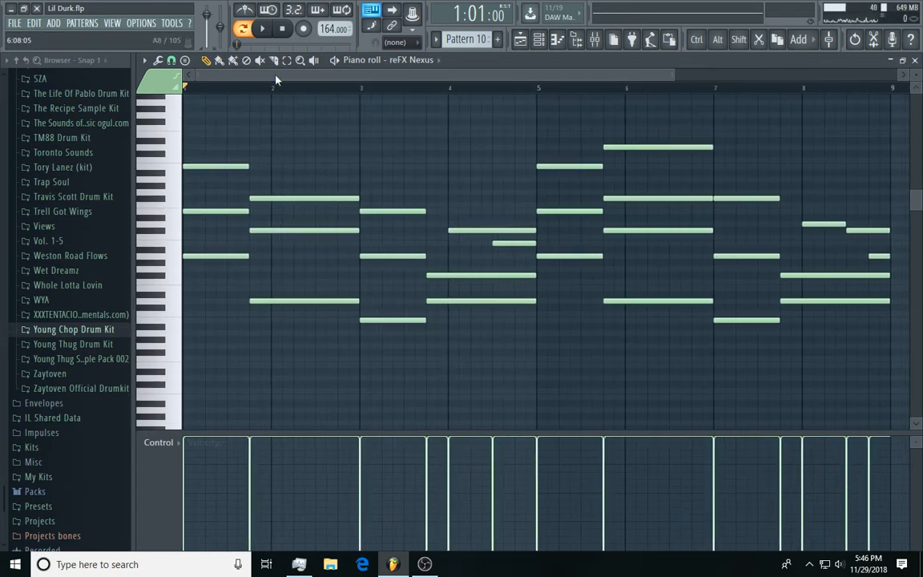
- Play Pattern 10 through its eight bars, stop playback, and return to the full playlist
click(263, 30)
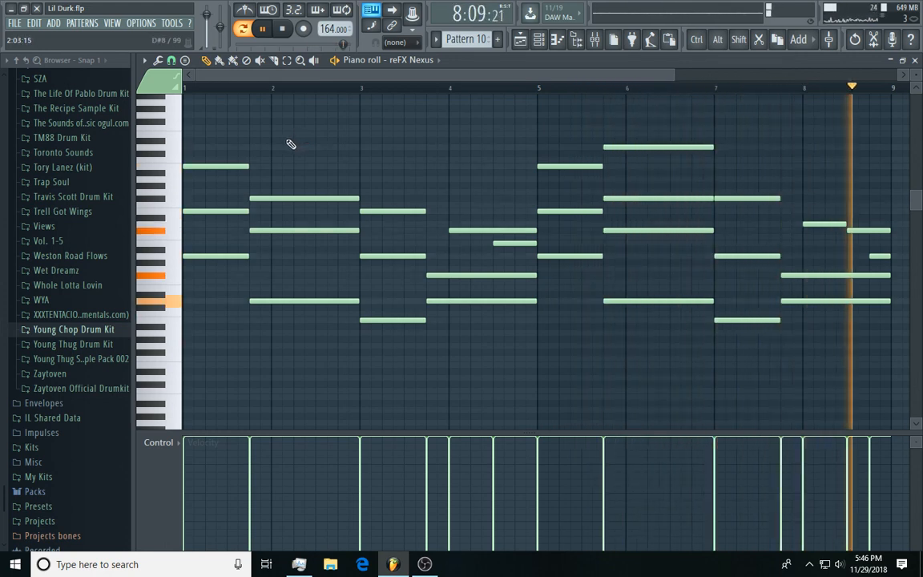
key(space)
key(F7)
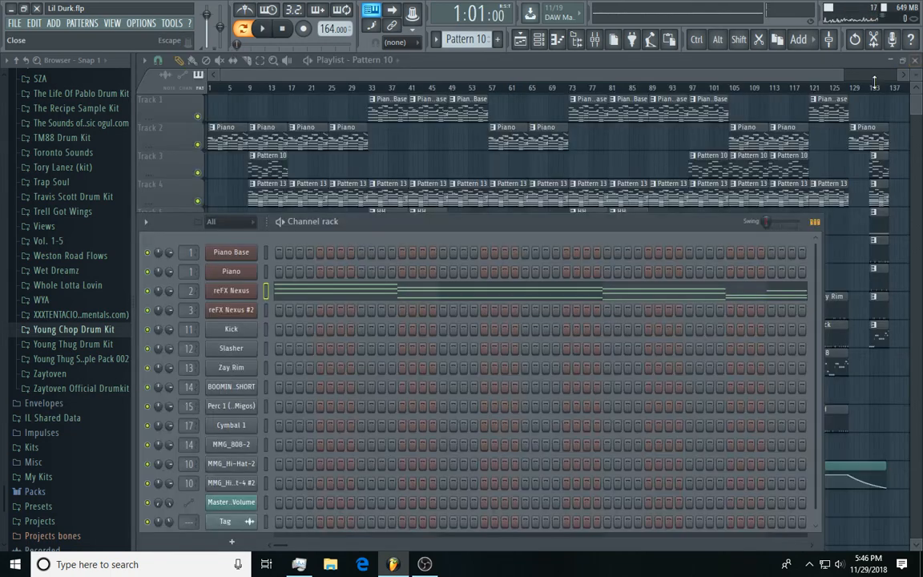
key(F6)
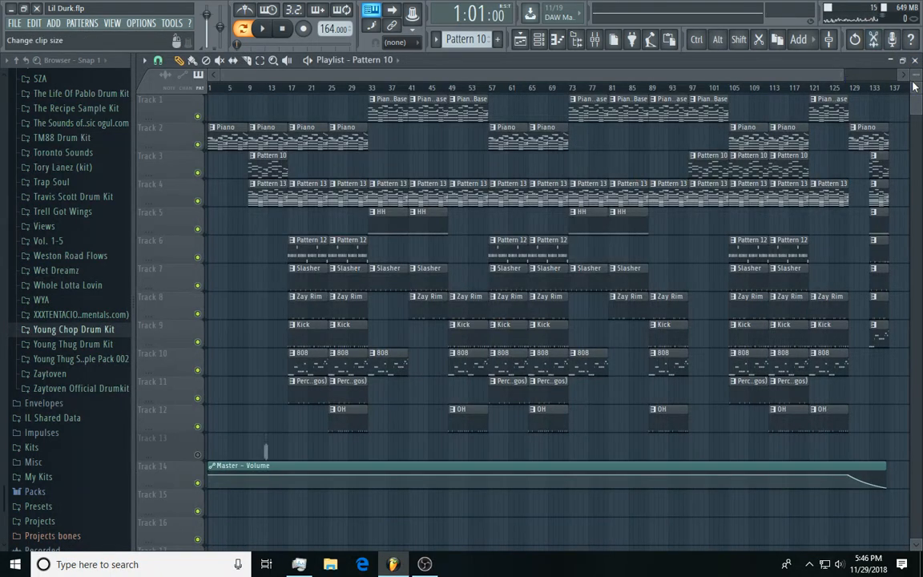
- Open the first Pattern 13 clip on Track 4 in the piano roll and show all its reFX Nexus #2 notes
mouse_move(915, 78)
mouse_down()
mouse_move(916, 67)
mouse_move(916, 76)
mouse_up()
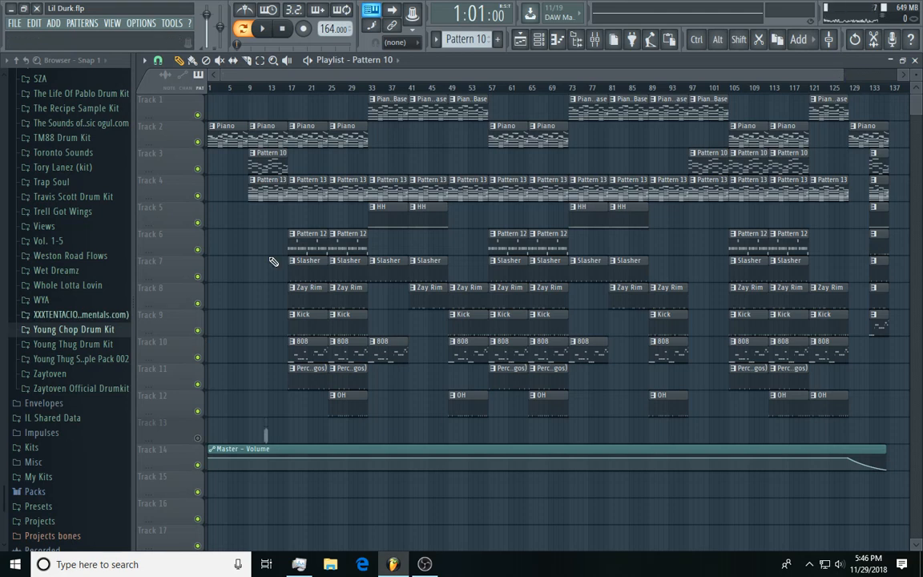
double_click(270, 201)
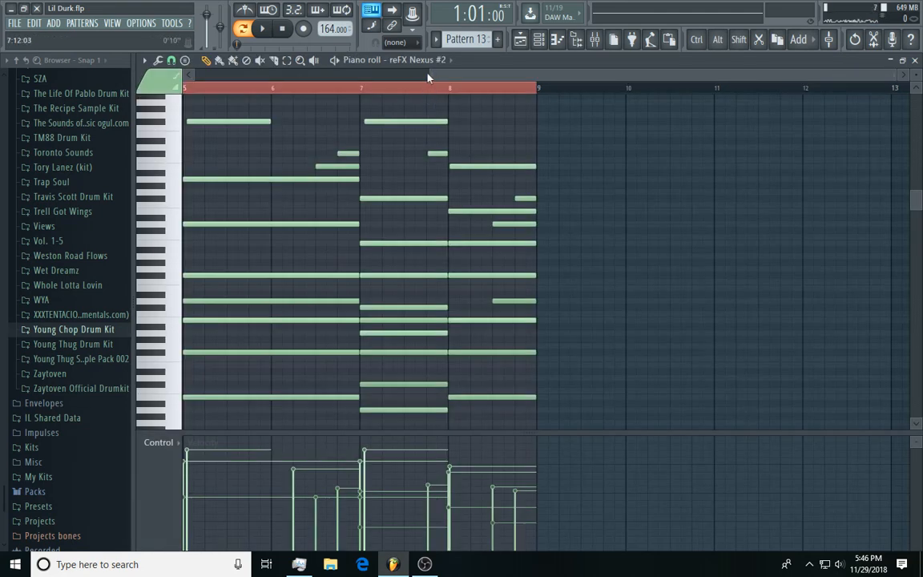
drag(427, 75, 190, 155)
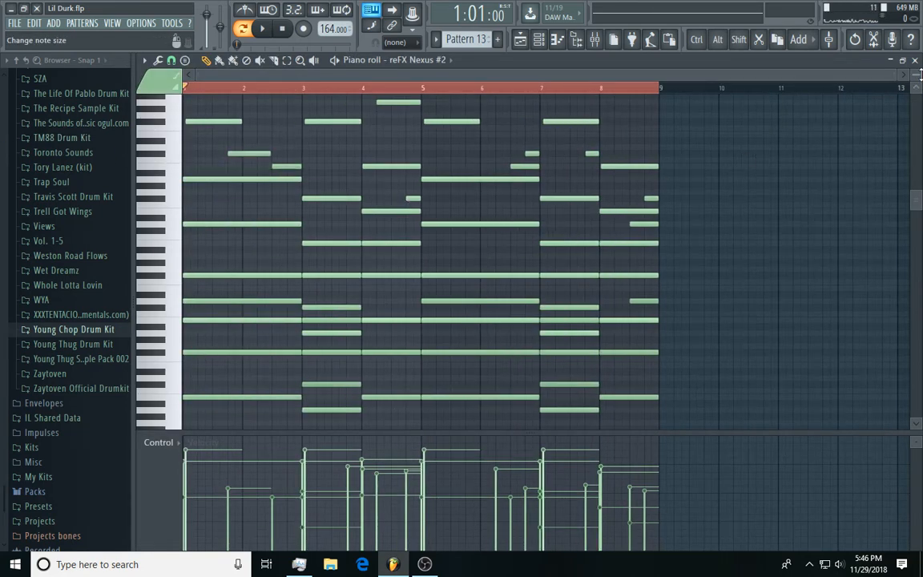
mouse_move(919, 75)
mouse_down()
mouse_move(919, 86)
mouse_move(919, 79)
mouse_up()
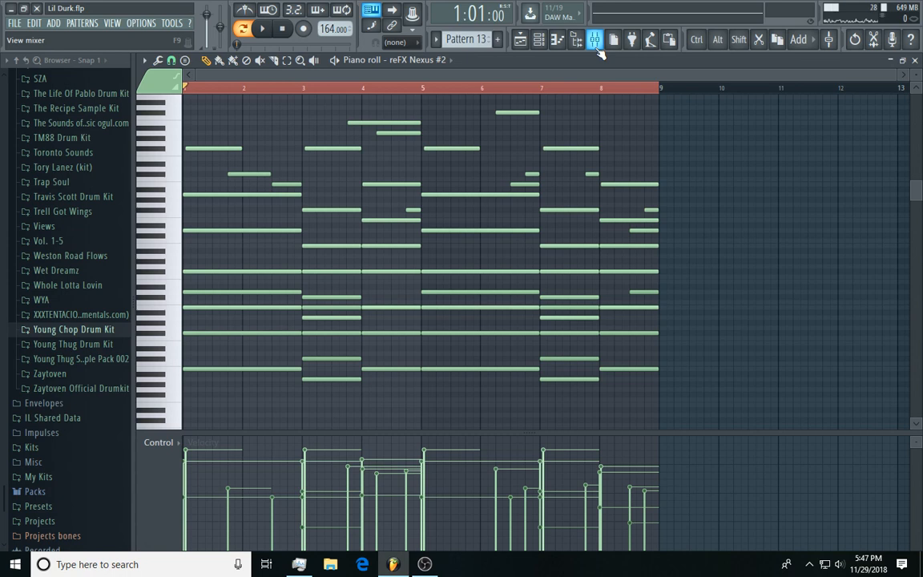
- Play Pattern 13, stop playback, and return to the full playlist
click(265, 30)
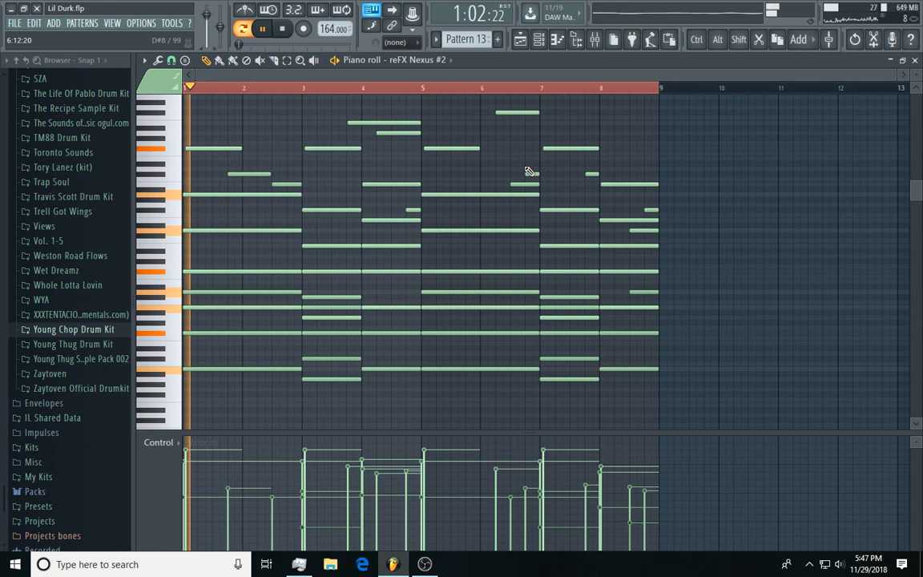
key(space)
key(F7)
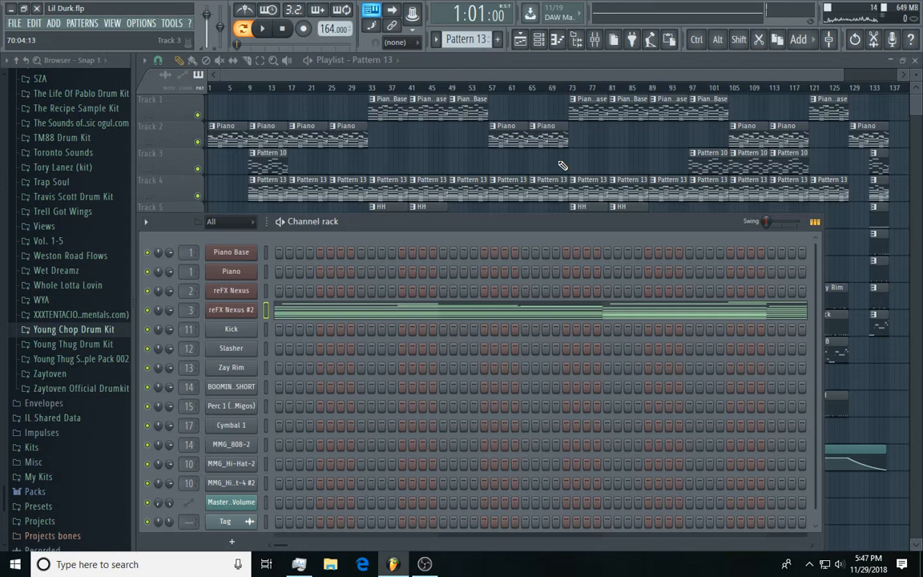
key(F6)
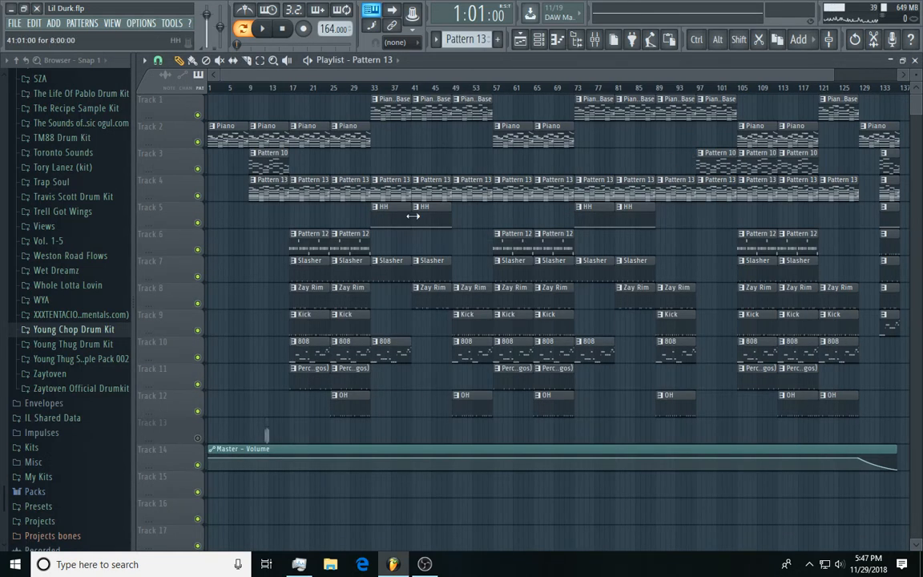
- Open the first HH clip on Track 5 in the piano roll and play its hi-hat pattern
scroll(412, 216, up, 1)
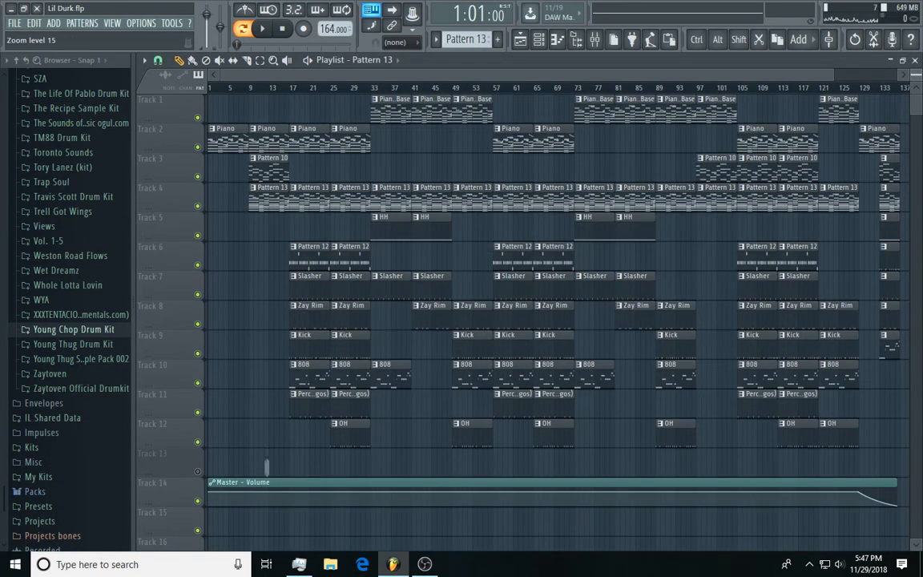
scroll(373, 157, down, 1)
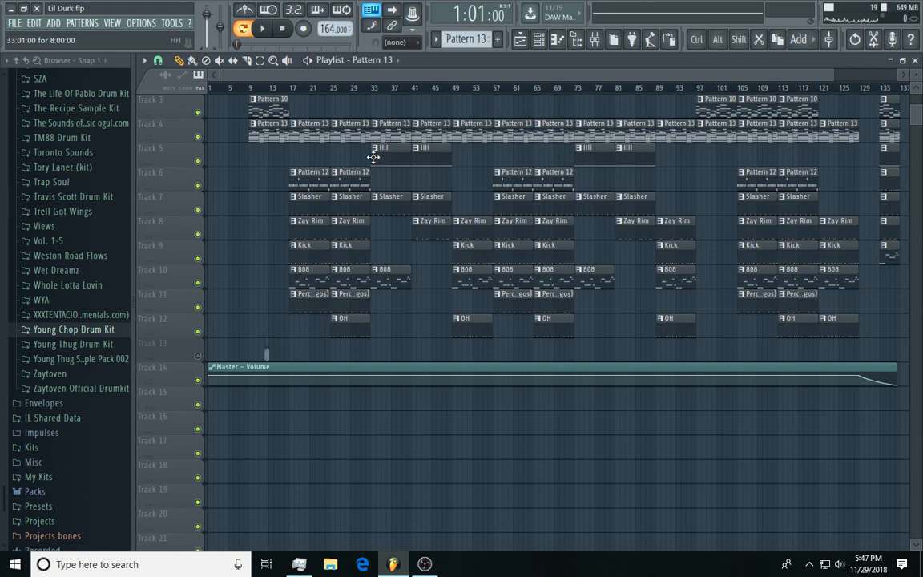
double_click(373, 157)
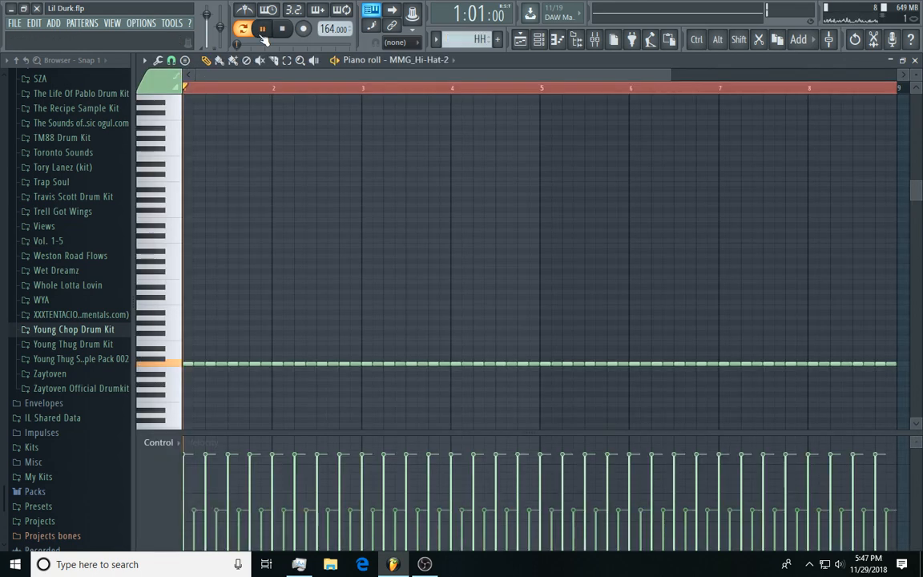
click(262, 29)
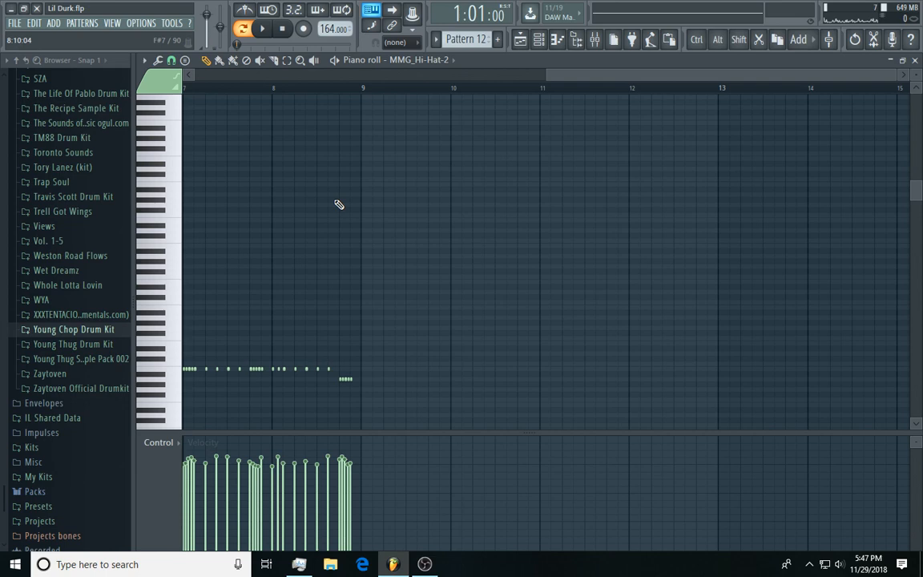
- Play the Pattern 12 hi-hats and the Slasher pattern in the piano roll, closing it and stopping playback at the end
key(space)
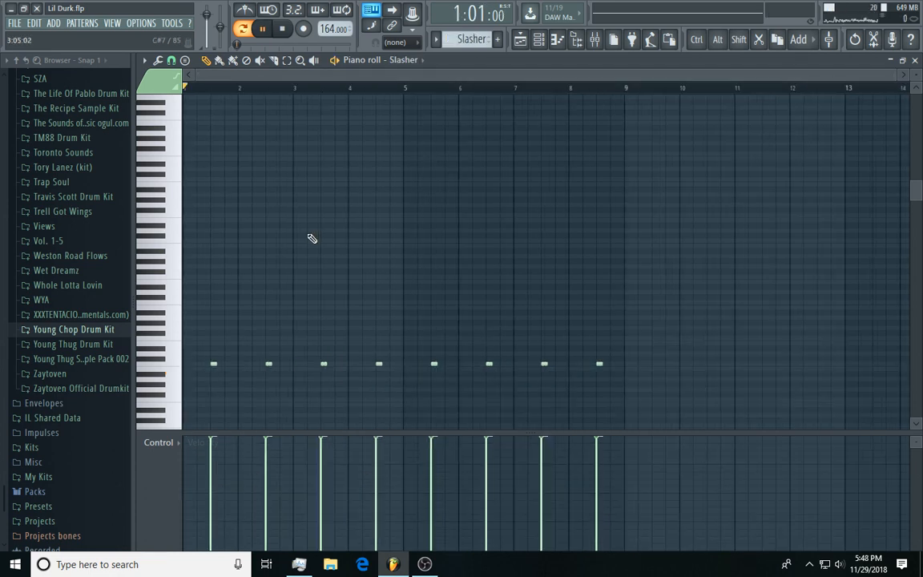
key(space)
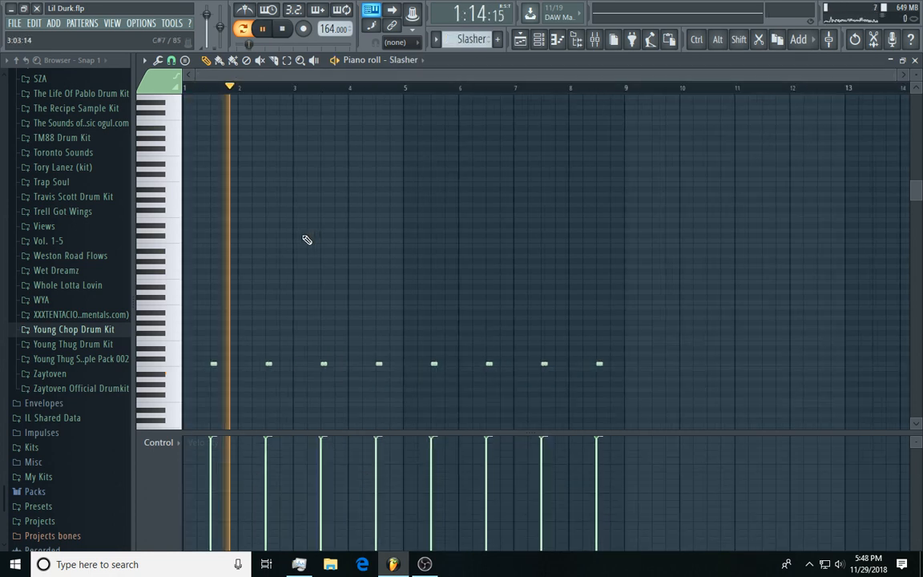
click(915, 61)
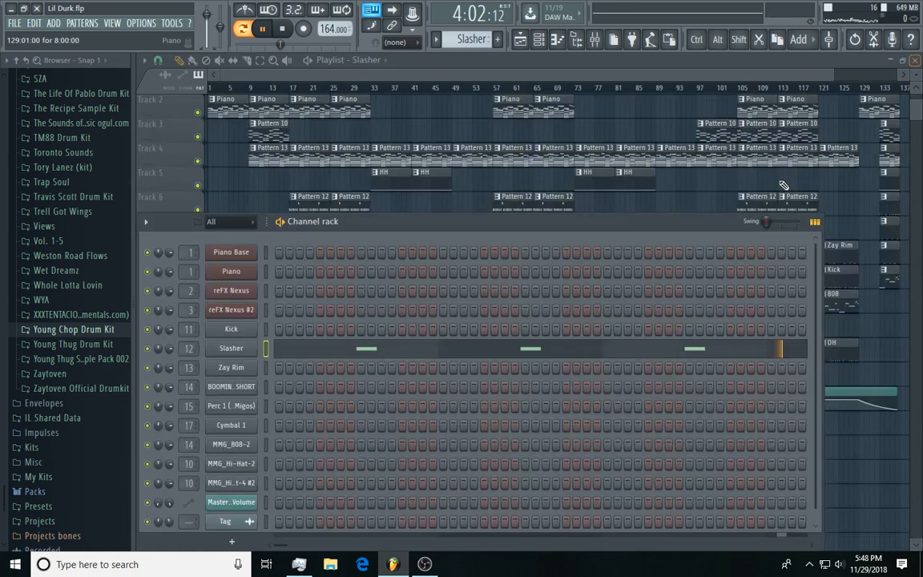
key(space)
- Open the first Zay Rim clip on Track 8, show its whole pattern, play it, and return to the playlist with playback stopped
double_click(306, 257)
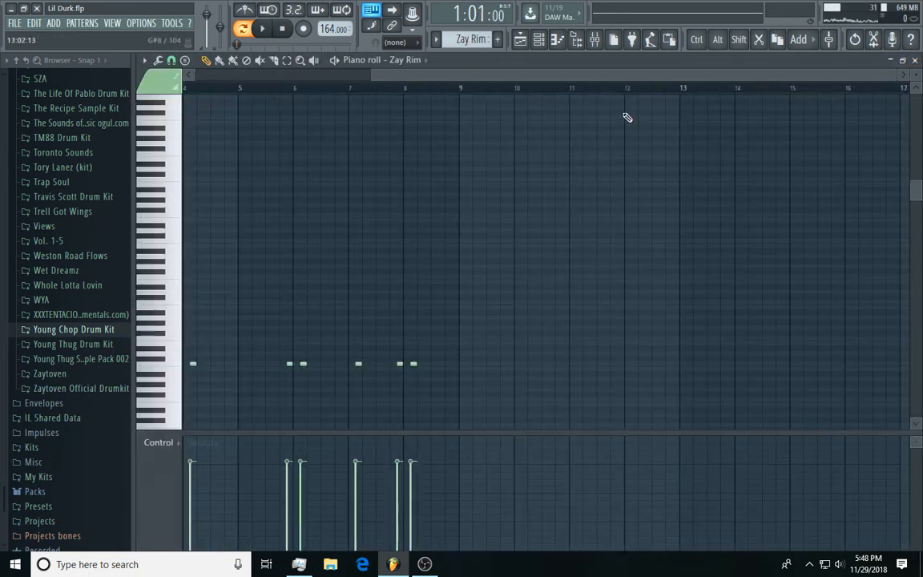
drag(369, 78, 144, 165)
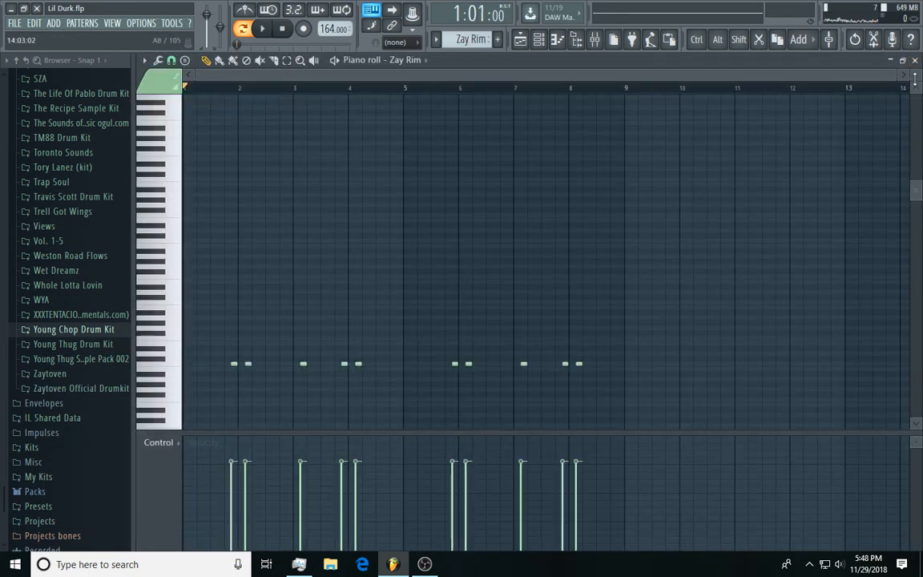
key(space)
drag(896, 75, 744, 154)
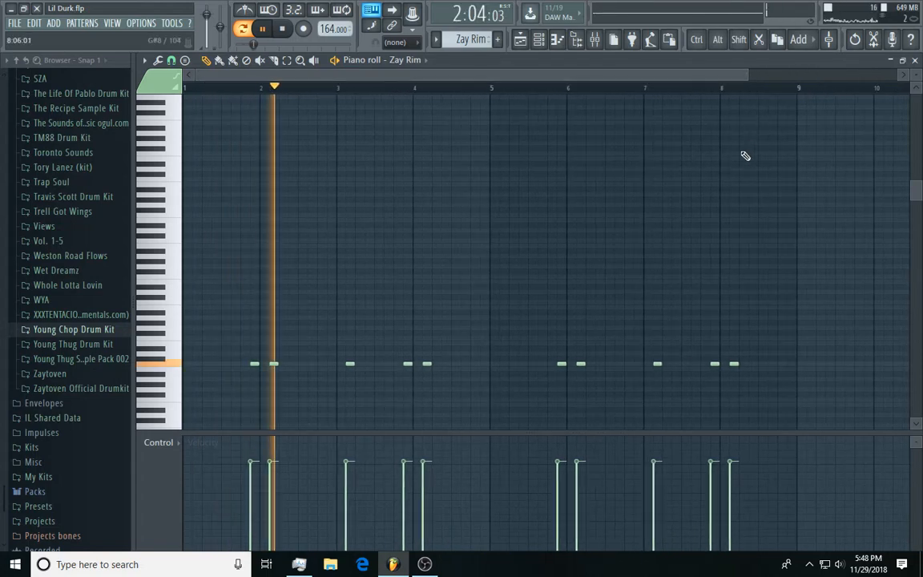
click(914, 61)
click(685, 195)
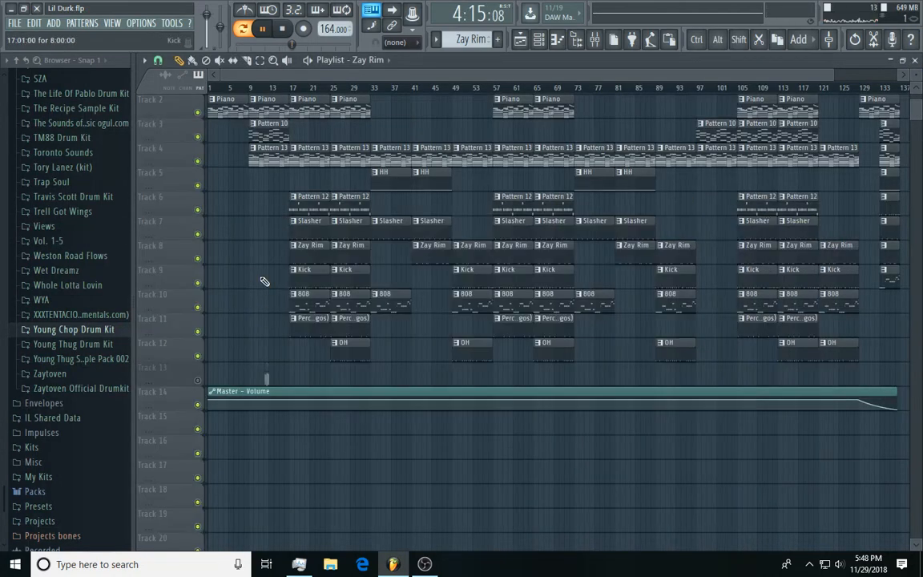
key(space)
- Open the first Kick clip on Track 9 in the piano roll and show all eight bars with enlarged notes
double_click(306, 273)
drag(375, 75, 186, 76)
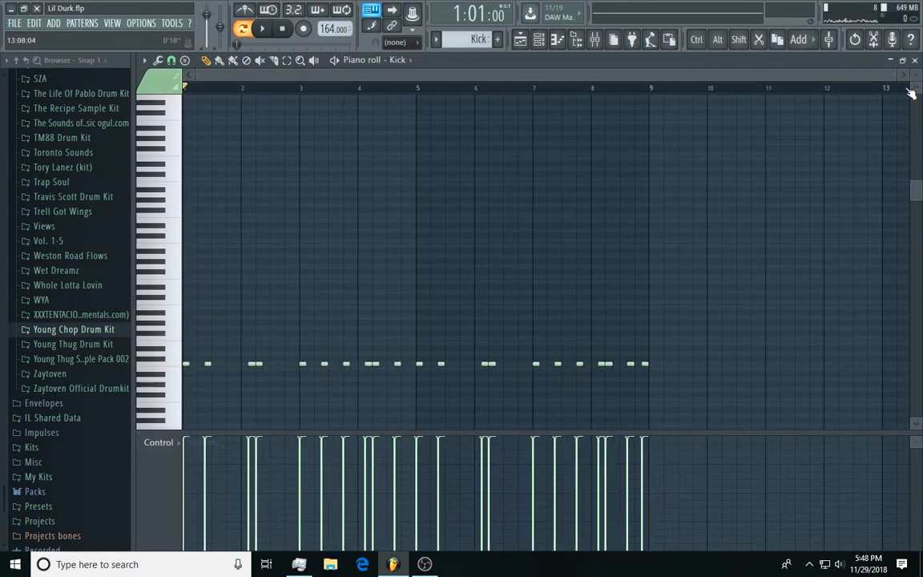
drag(897, 75, 686, 147)
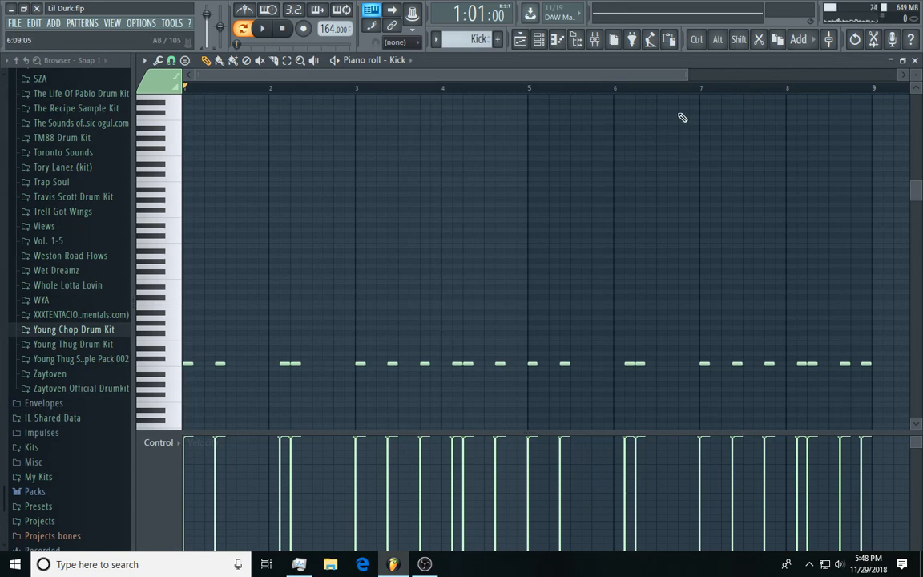
click(915, 76)
- Check the effects on mixer Inserts 14, 13, 12 and 11, viewing Insert 11's Fruity parametric EQ 2 curve before closing the mixer
click(596, 42)
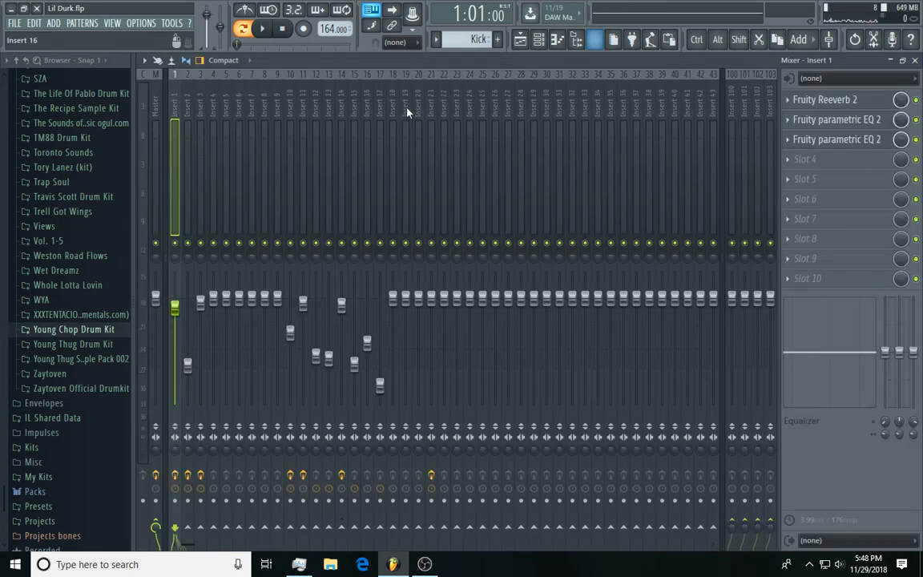
click(342, 107)
click(326, 108)
click(315, 110)
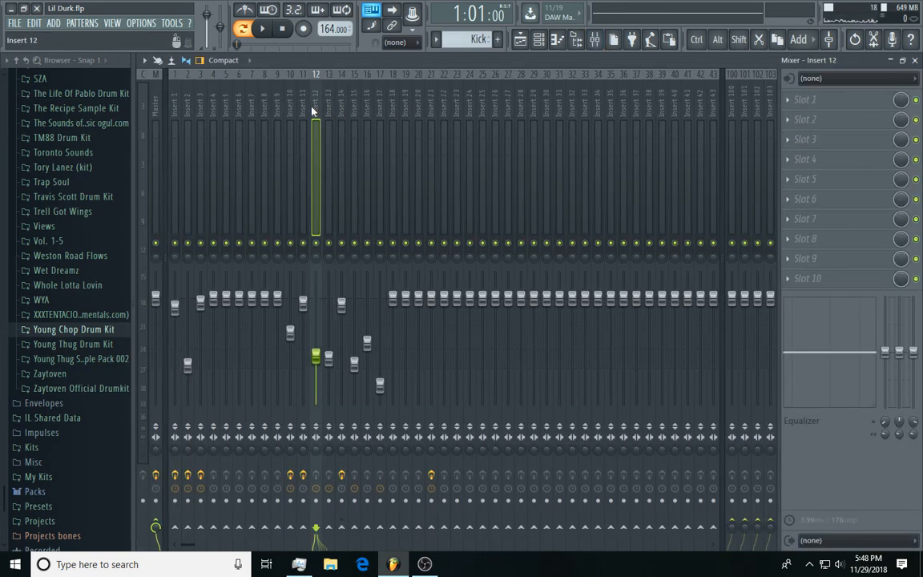
click(302, 112)
click(833, 99)
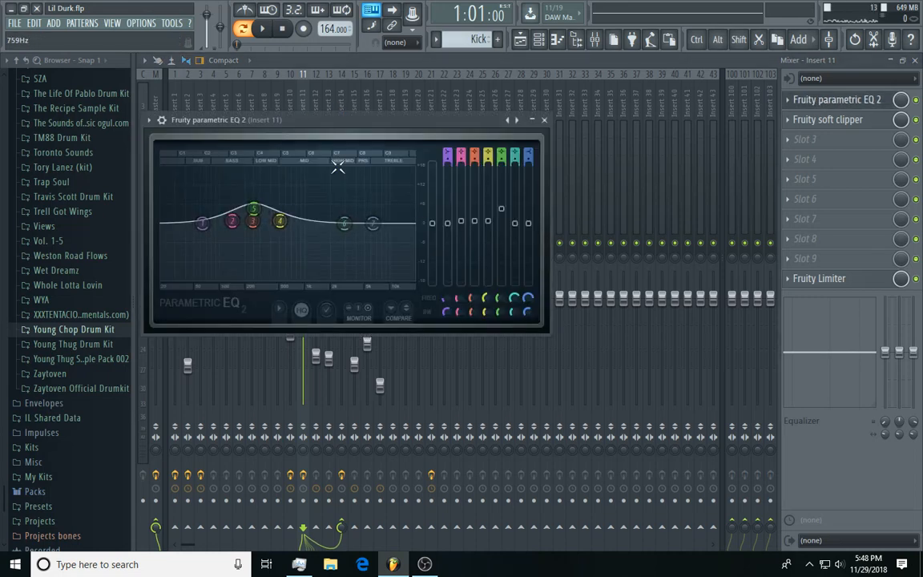
click(544, 119)
click(916, 61)
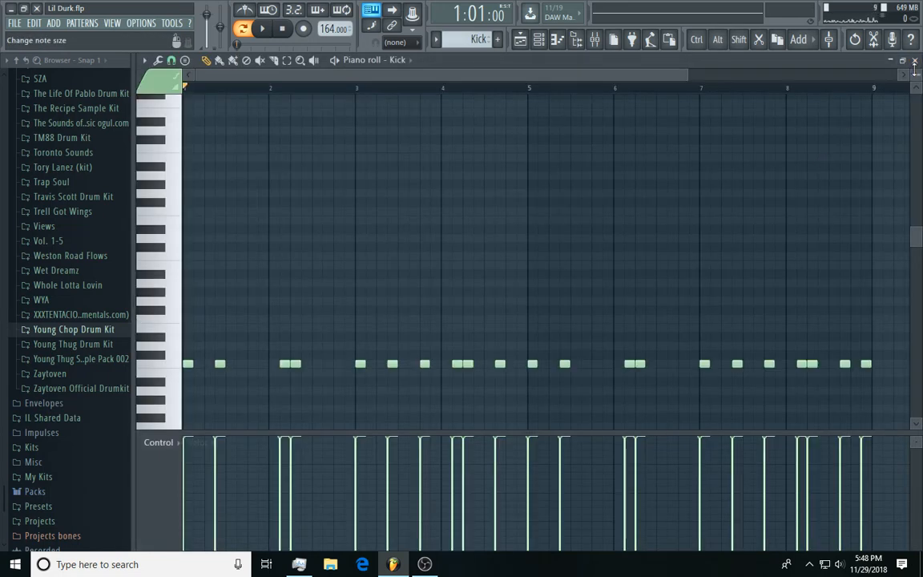
- Play the Kick pattern through its eight bars, stop playback, and return to the full playlist
key(space)
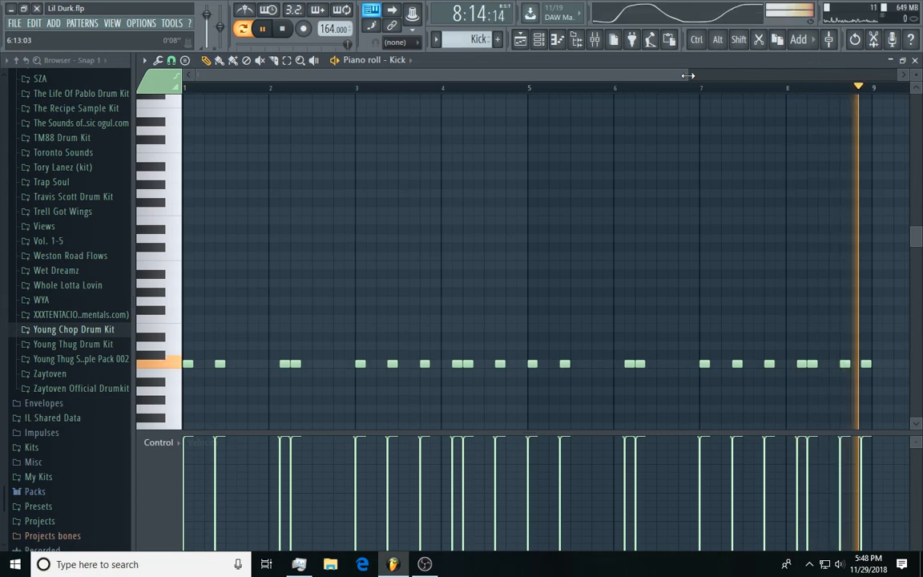
key(space)
click(916, 62)
click(771, 201)
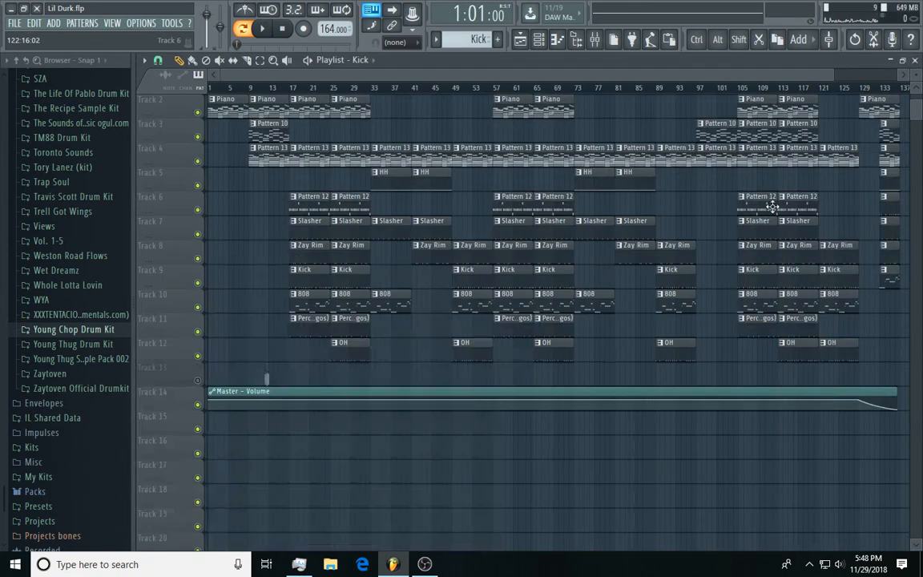
- Open an 808 clip on Track 10 in the piano roll and show all eight bars of MMG_808-2 notes
drag(831, 76, 518, 114)
click(438, 299)
double_click(437, 299)
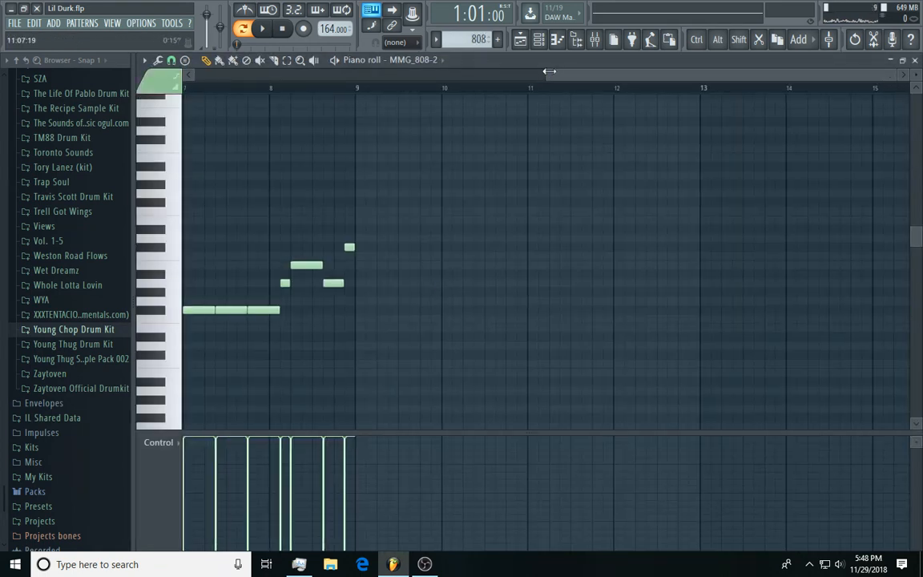
drag(548, 77, 11, 123)
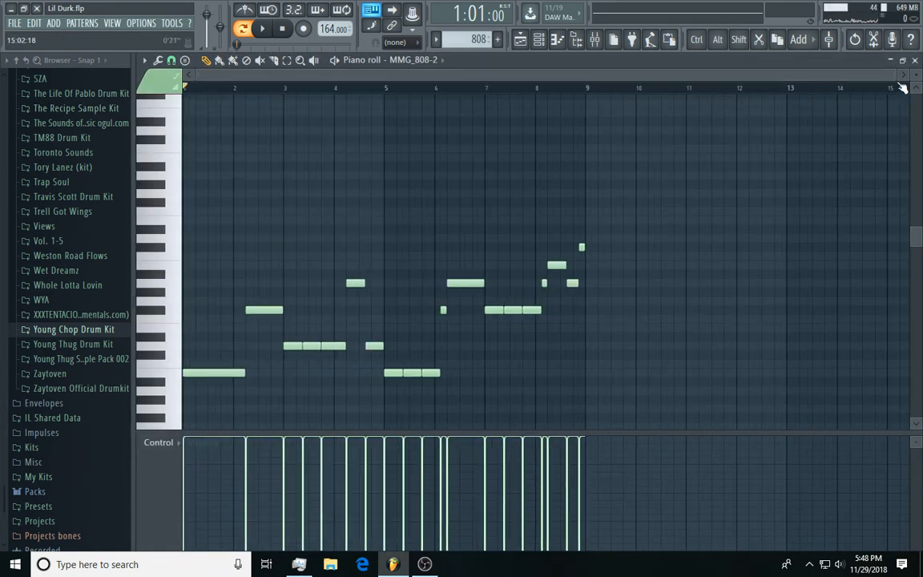
drag(893, 75, 678, 155)
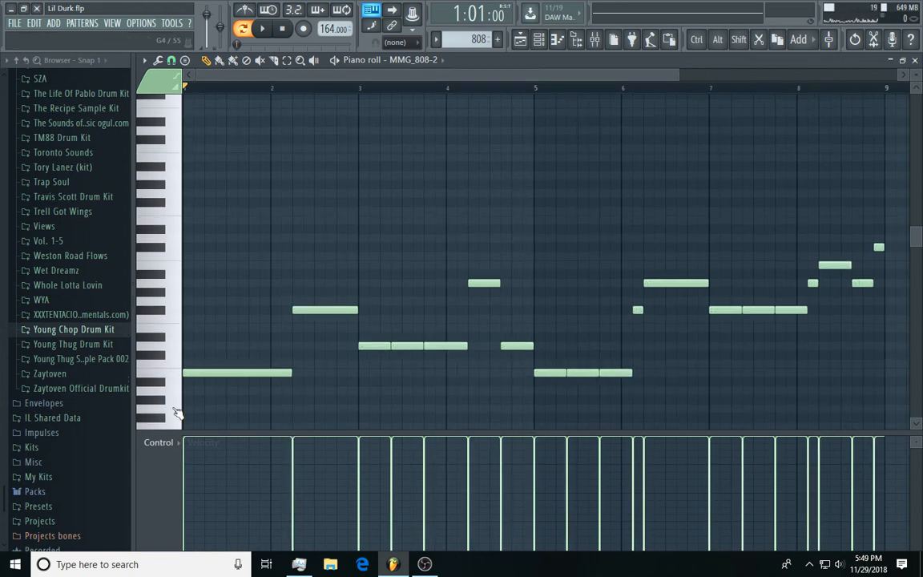
- Show the effects loaded on mixer Insert 14 and return to the 808 pattern's piano roll
click(595, 40)
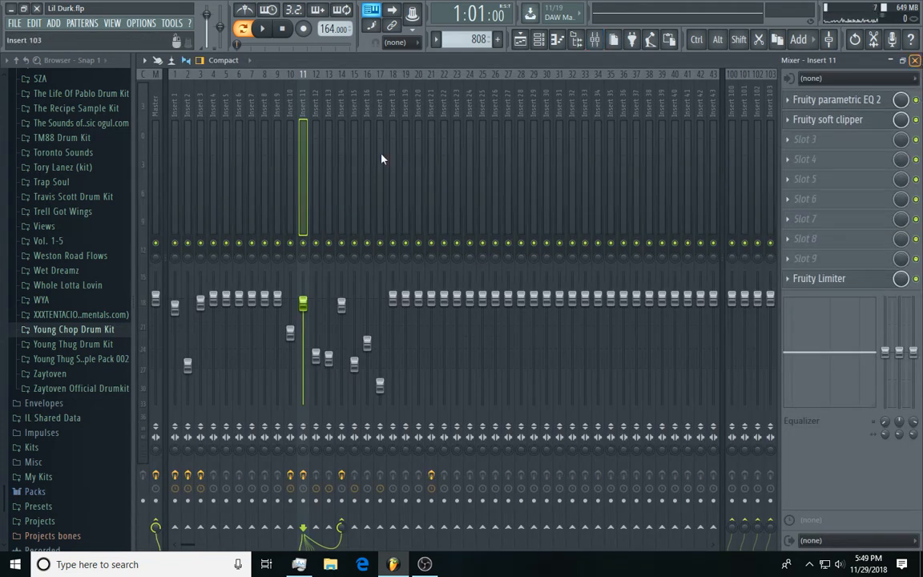
click(343, 101)
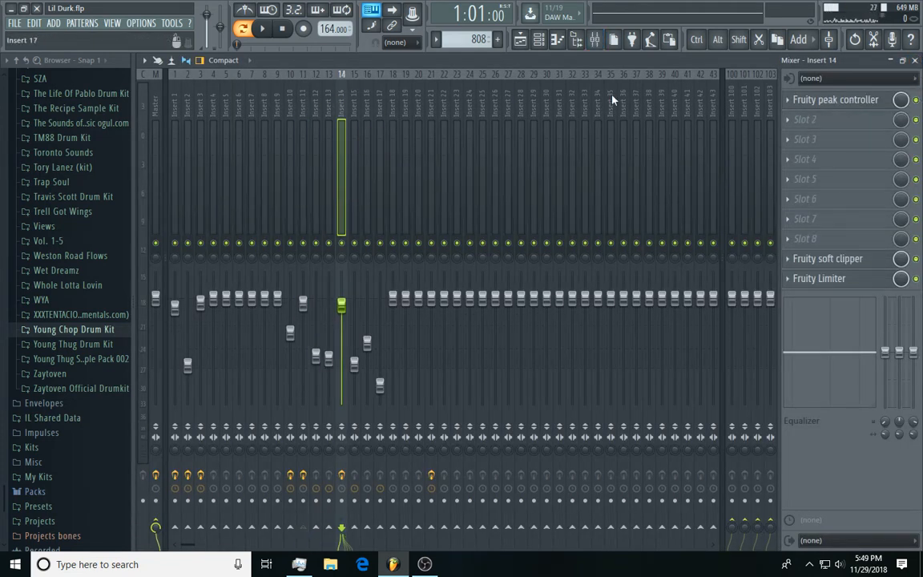
key(F7)
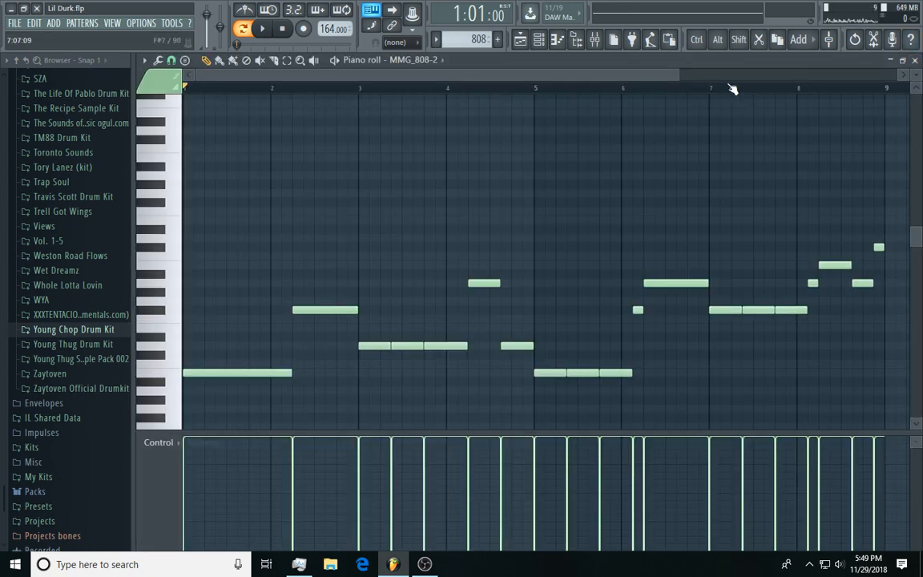
- Play the 808 pattern through its eight bars, stop playback, and return to the full playlist
drag(678, 74, 763, 76)
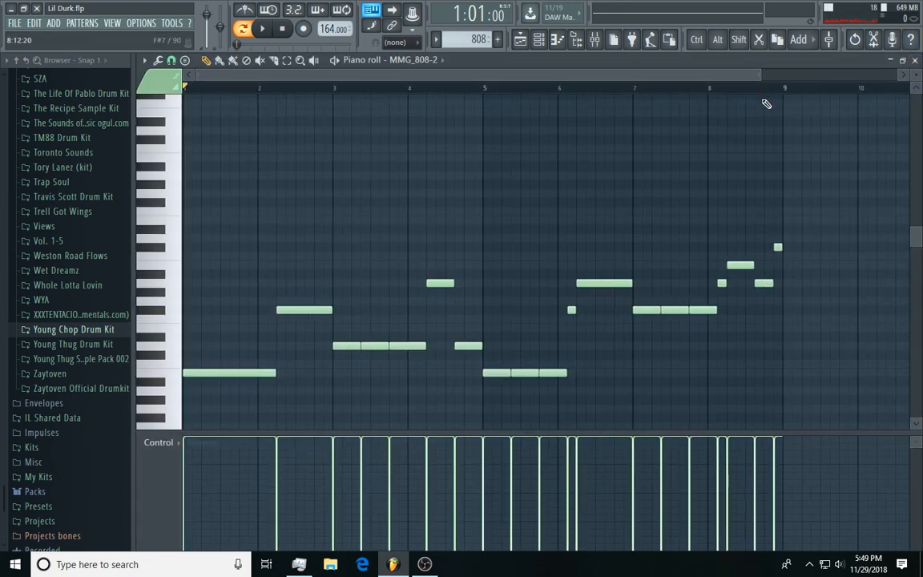
key(space)
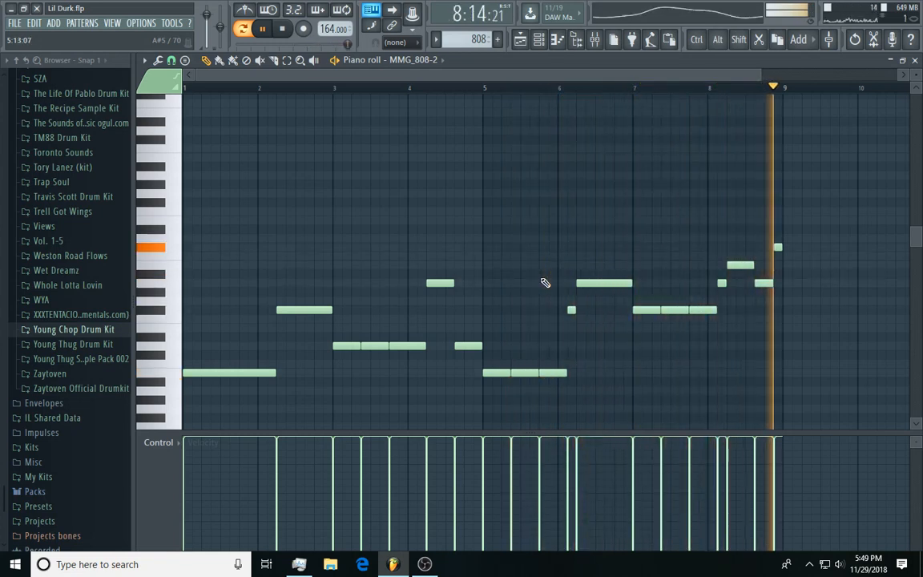
key(space)
click(914, 61)
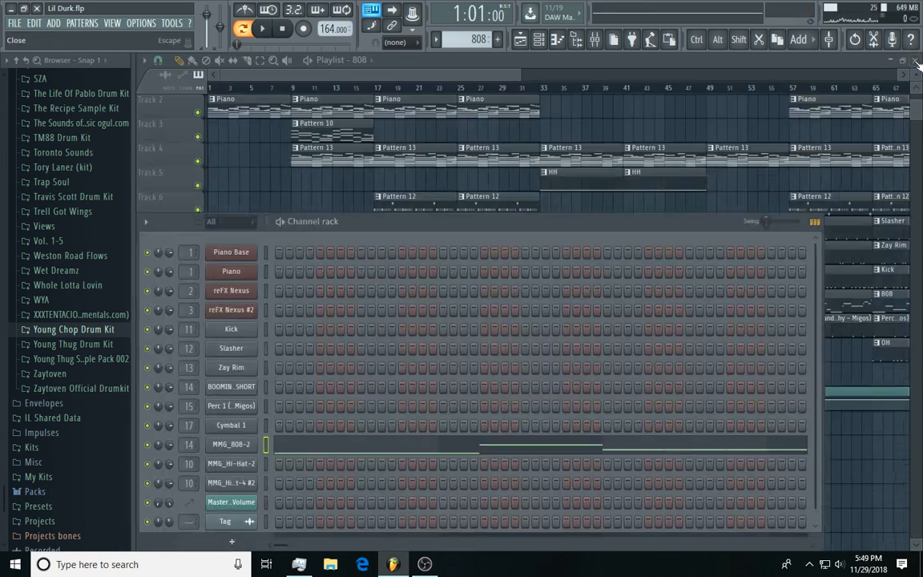
click(596, 41)
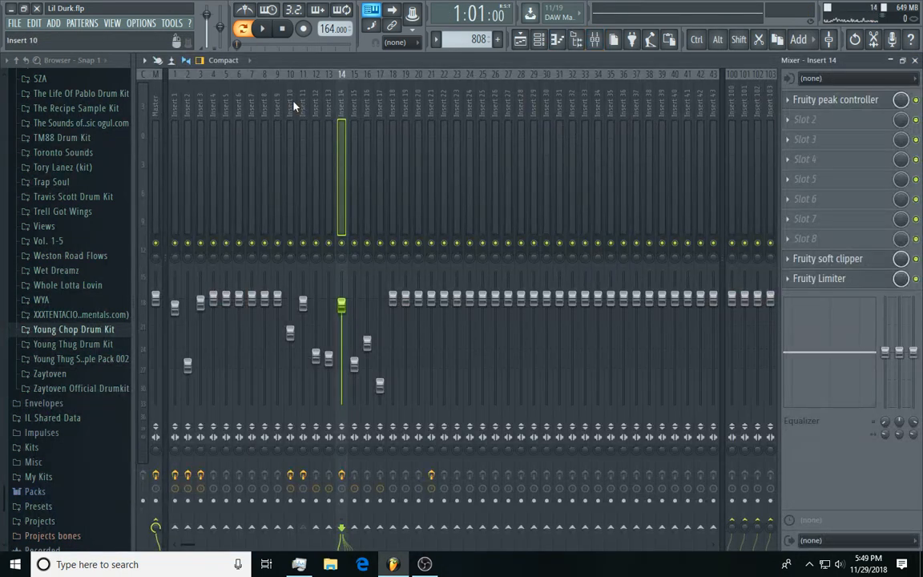
click(915, 62)
key(F6)
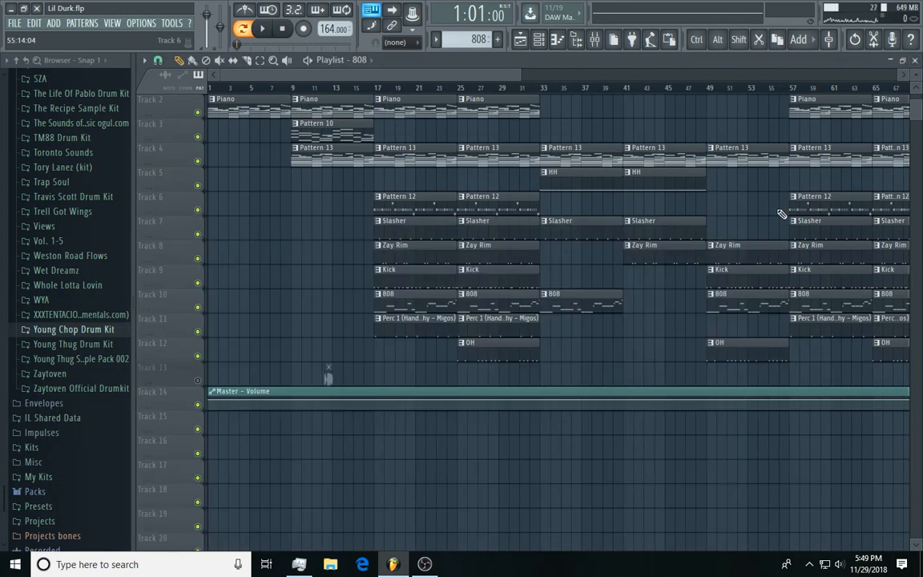
- Solo the 808 and Kick tracks and play them together from bar 17 with the mixer levels shown
right_click(198, 307)
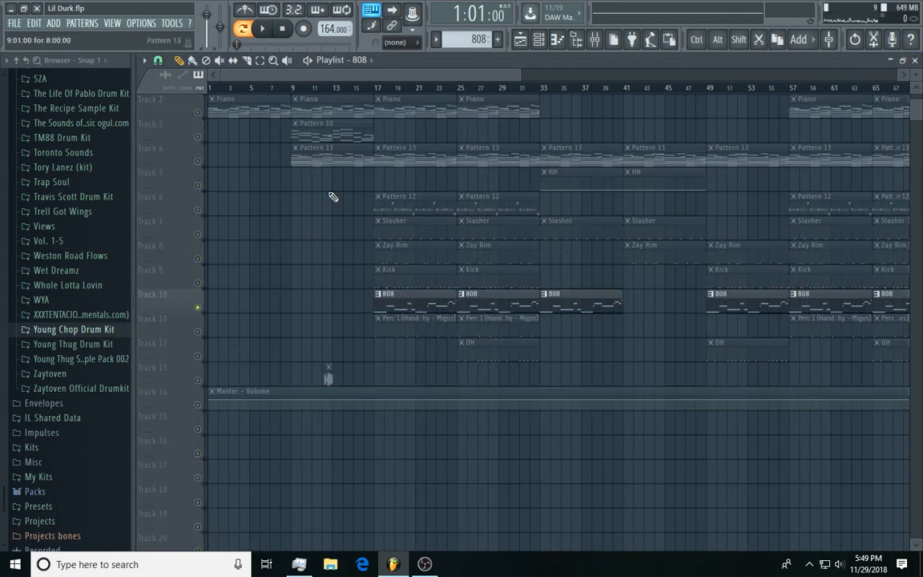
click(198, 282)
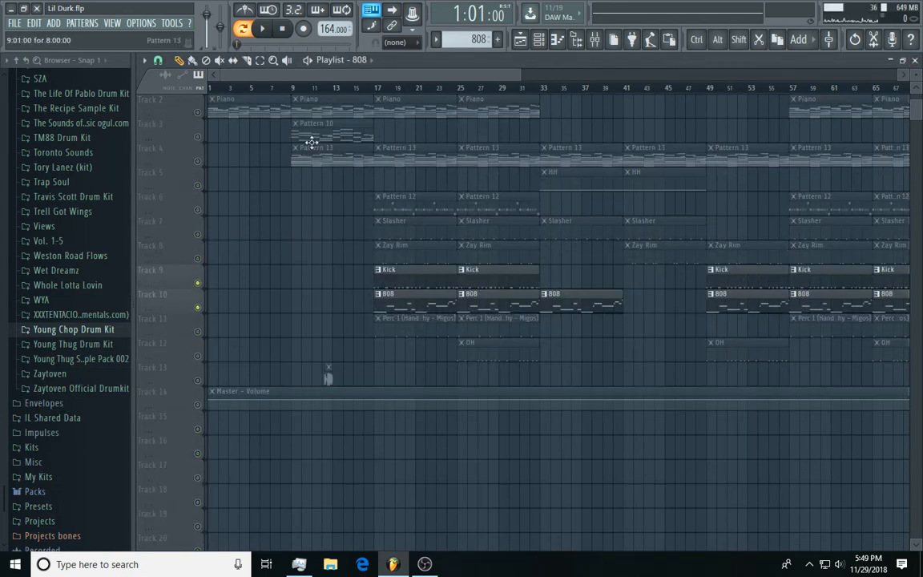
click(378, 87)
click(593, 41)
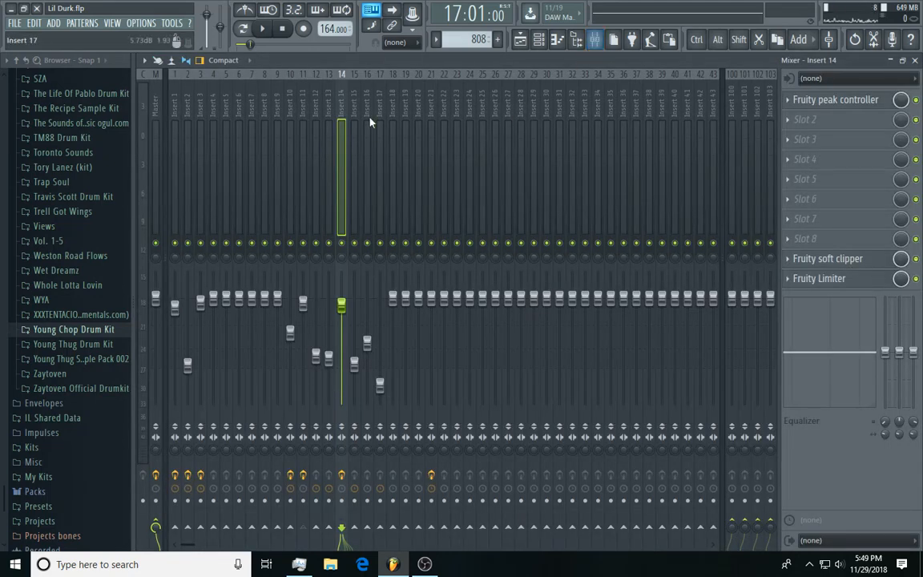
key(space)
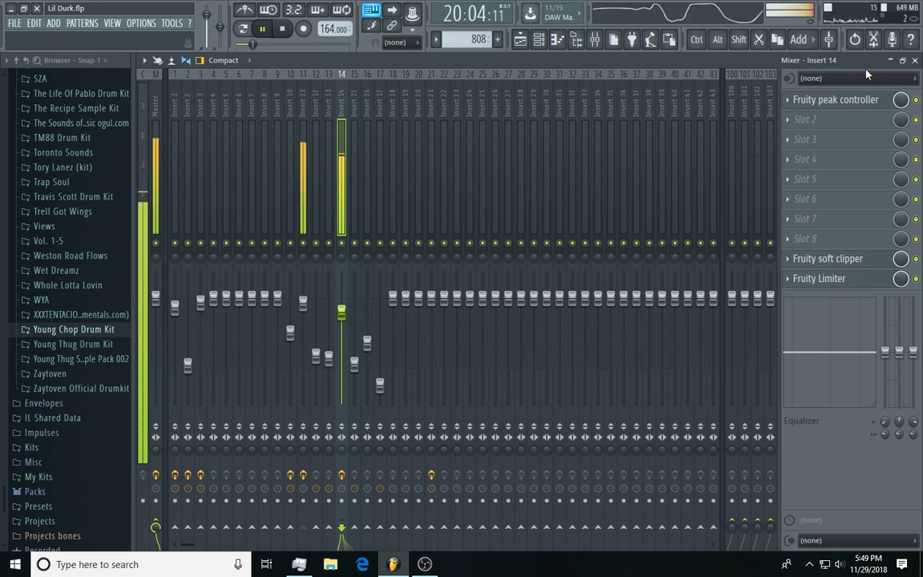
- Stop the soloed Kick and 808 playback and turn all playlist tracks back on
click(916, 61)
key(space)
right_click(198, 307)
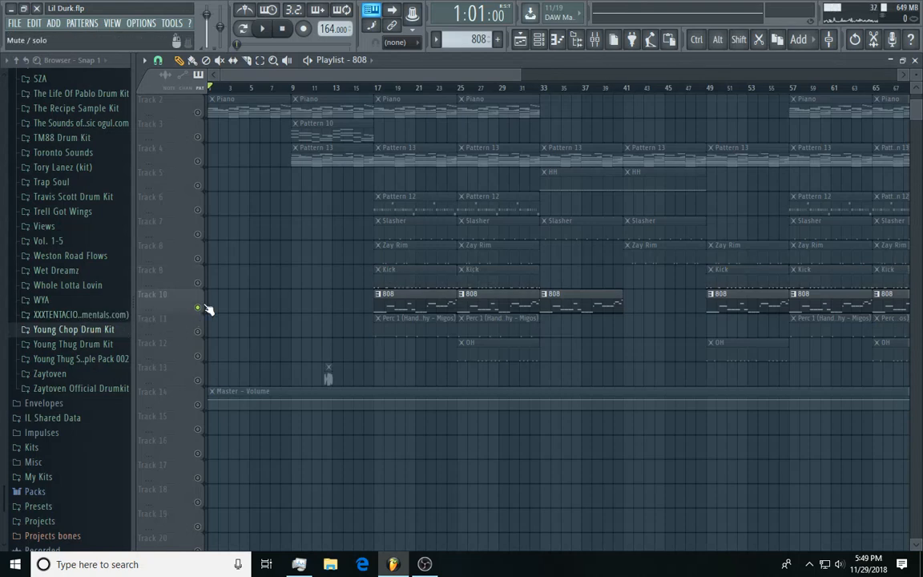
right_click(197, 307)
- Show the Perc 1 (Handsome & Wealthy - Migos) notes in the piano roll, play the pattern, and return to the playlist
double_click(394, 327)
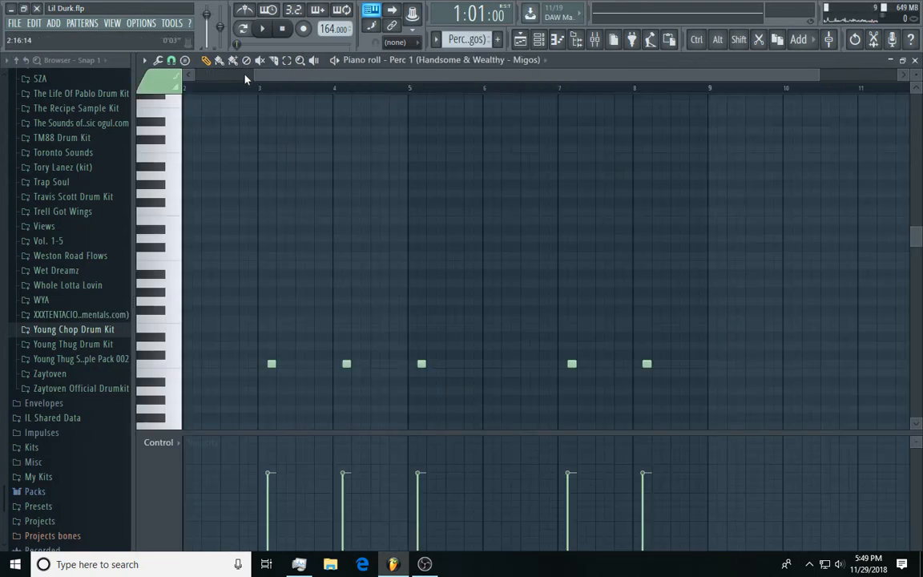
drag(252, 75, 186, 75)
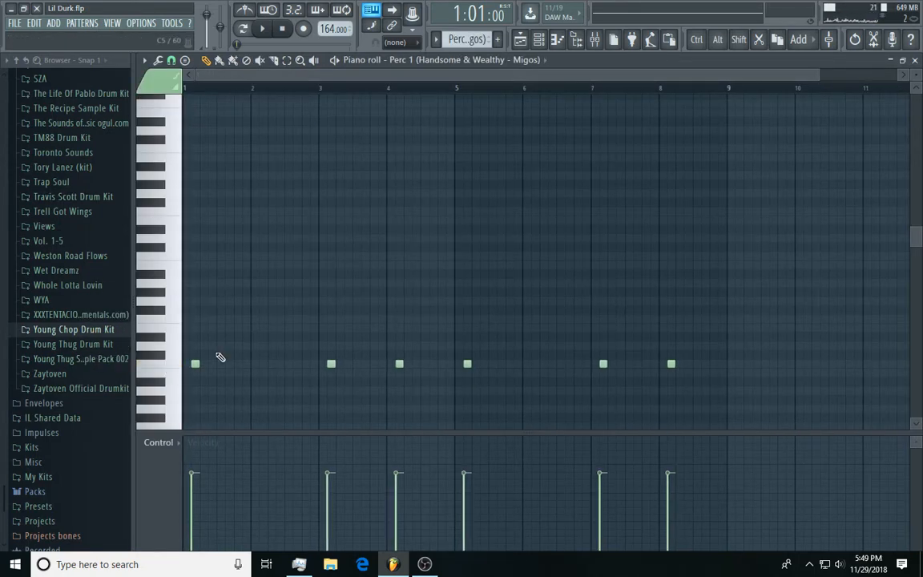
key(space)
click(242, 29)
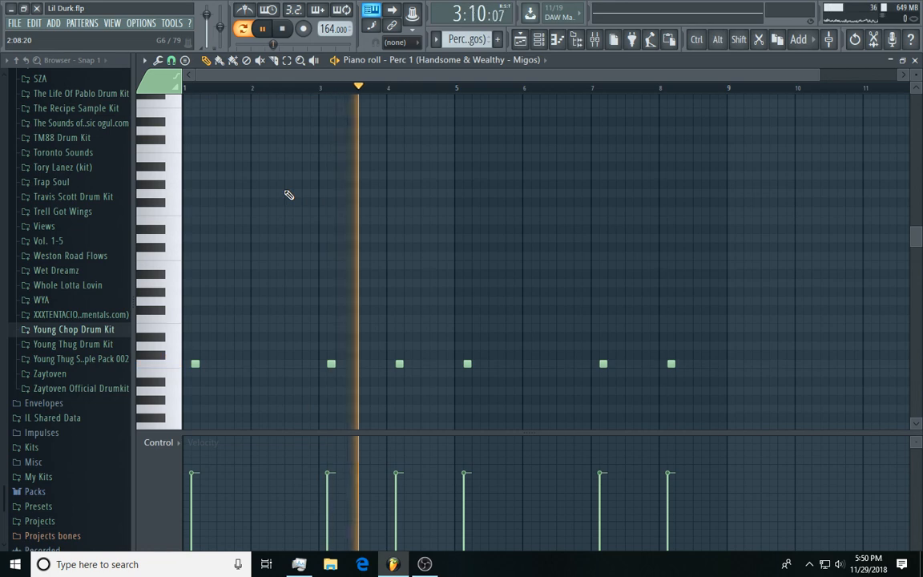
key(space)
click(914, 61)
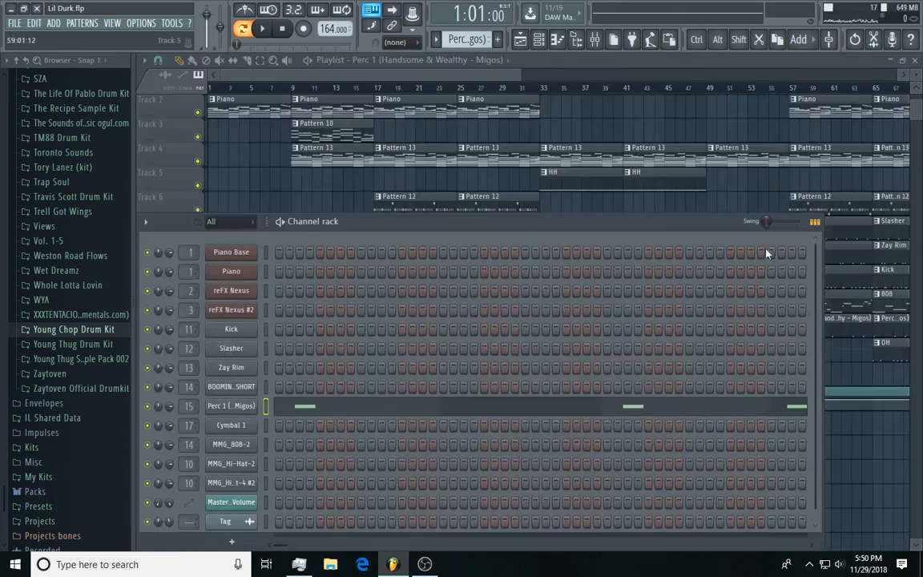
click(853, 357)
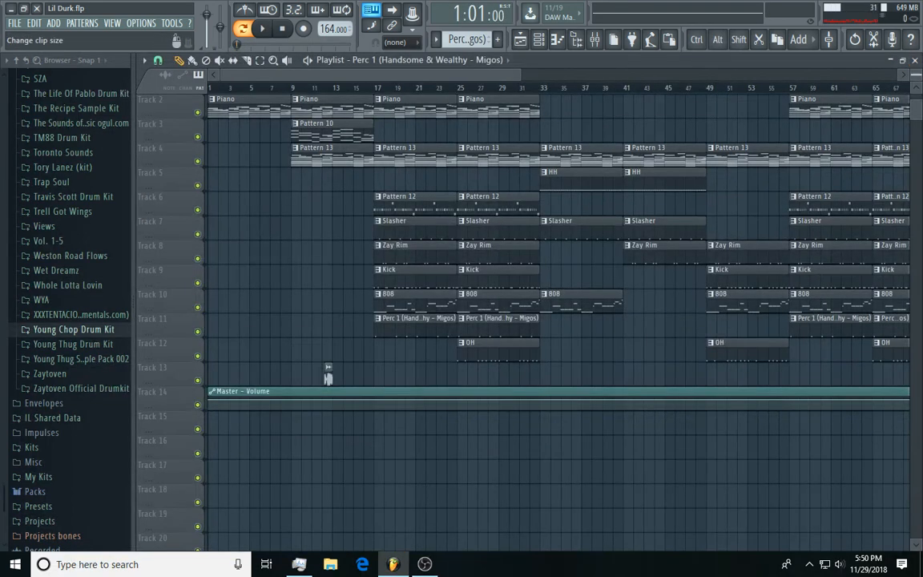
- Open an OH clip on Track 12 in the piano roll and show all eight bars of Cymbal 1 notes
drag(916, 75, 916, 64)
scroll(544, 346, down, 3)
double_click(507, 379)
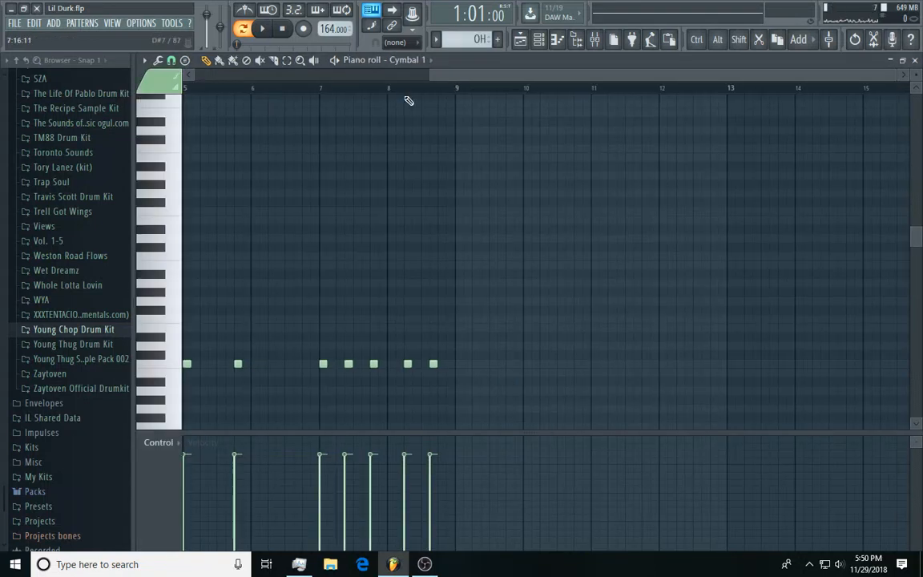
drag(430, 75, 4, 124)
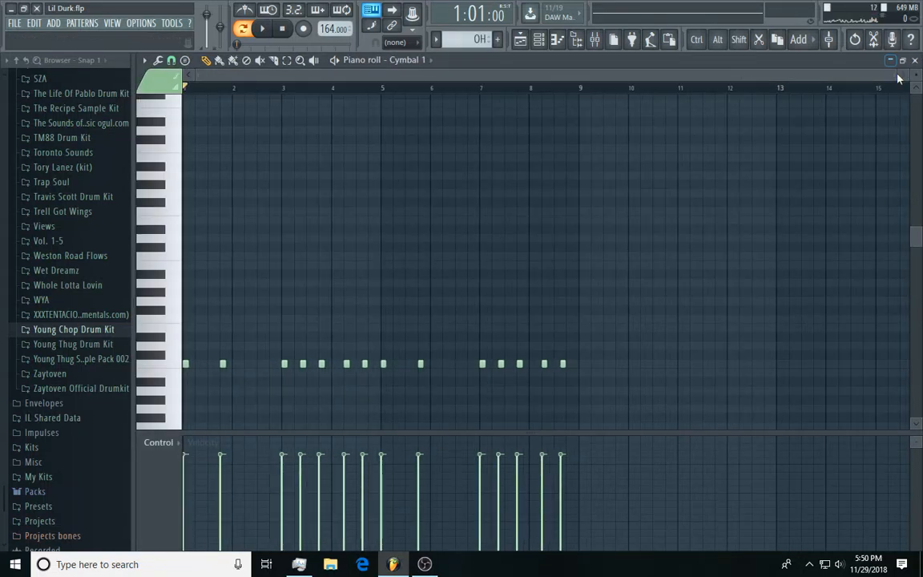
click(898, 76)
drag(898, 77, 663, 119)
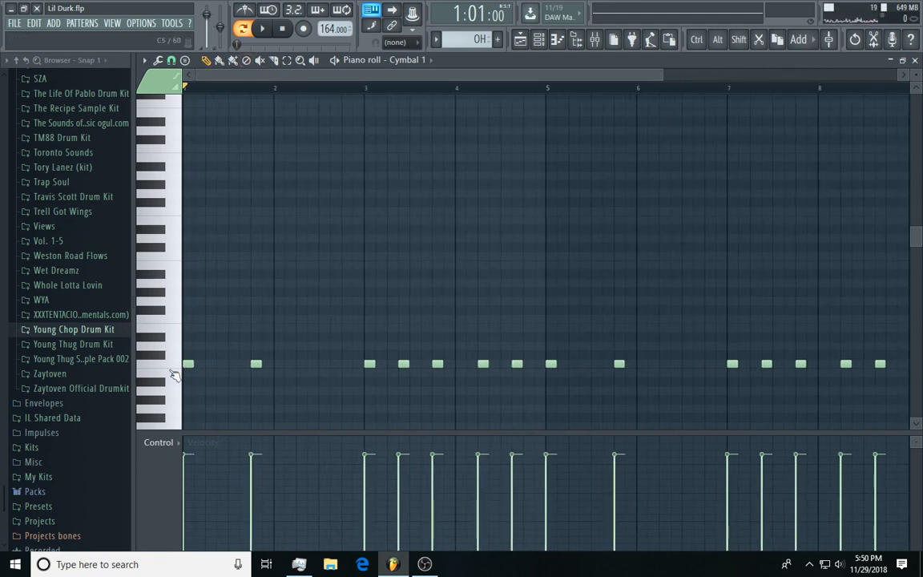
- Inspect the Cymbal 1 channel settings and the effect slots of its mixer Insert 17
click(916, 61)
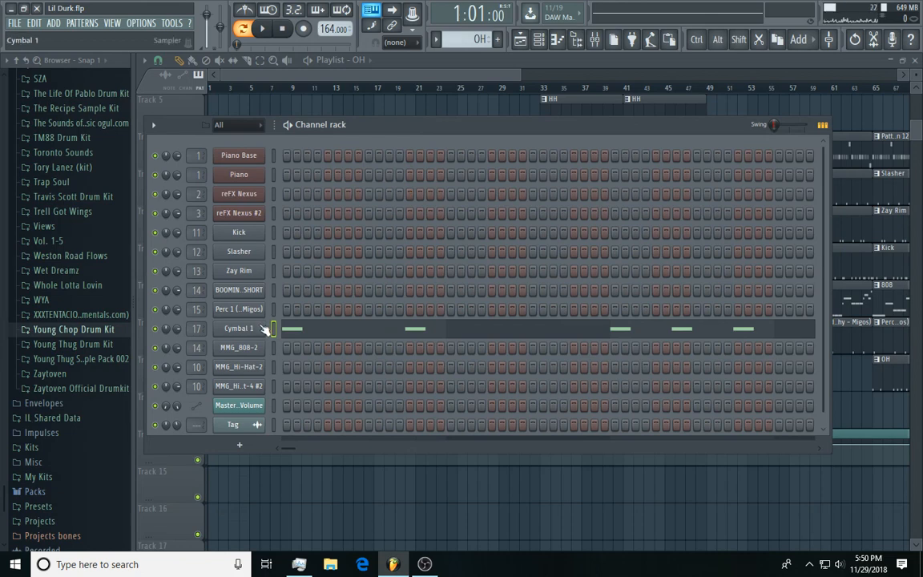
click(264, 329)
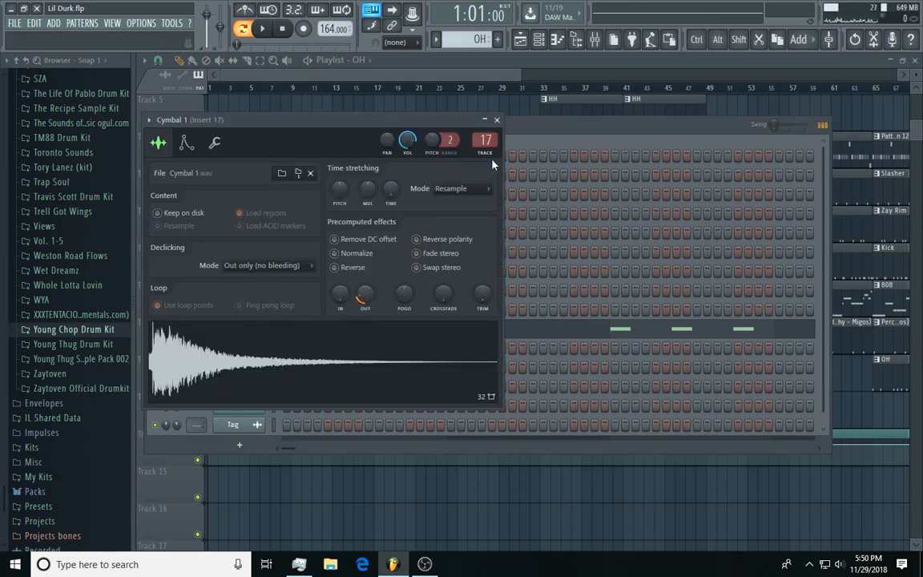
click(497, 120)
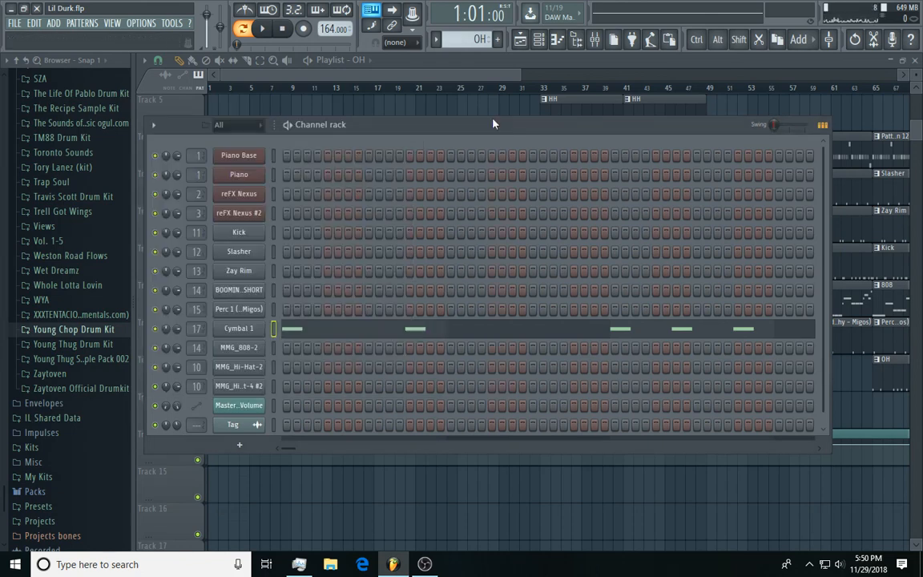
click(593, 41)
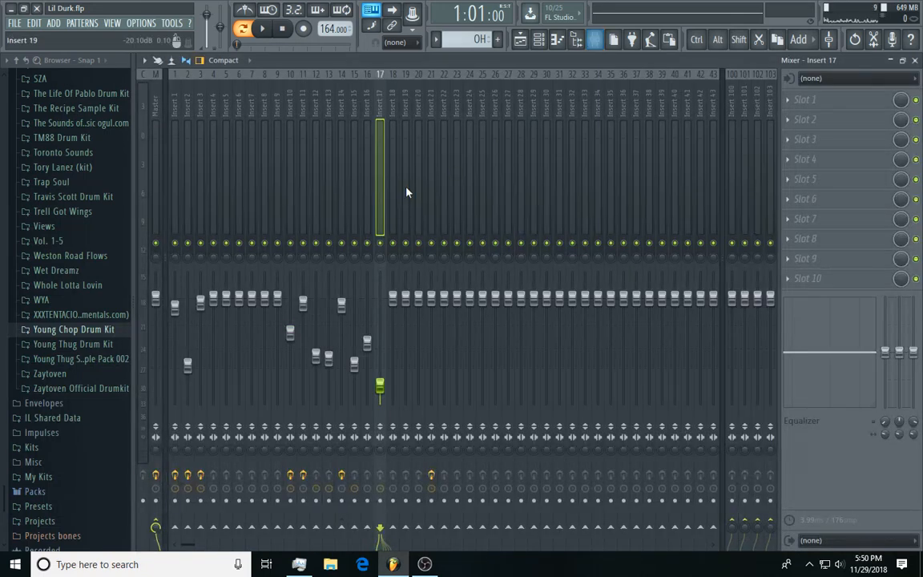
click(916, 61)
- Reopen the OH clip at bar 25 in the piano roll, play its Cymbal 1 pattern, and return to the playlist
click(526, 82)
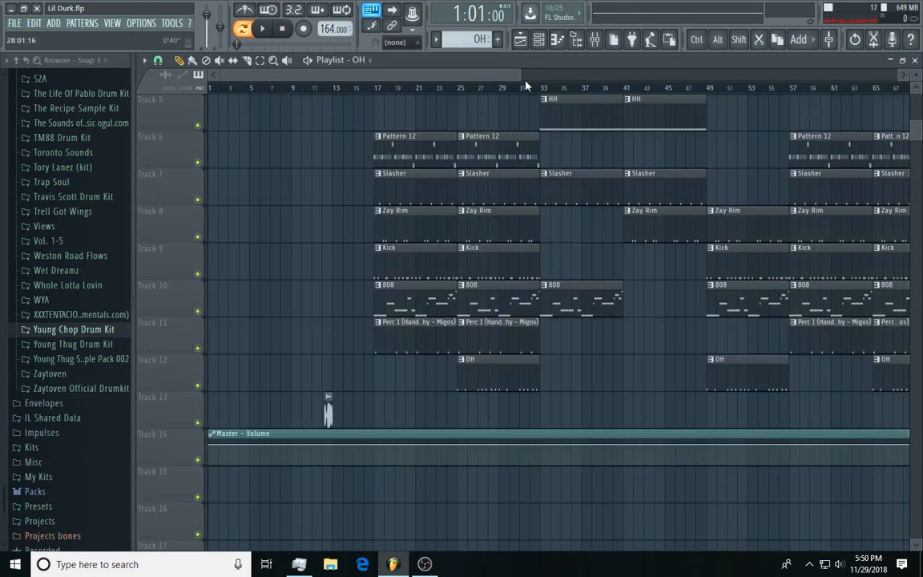
drag(522, 78, 477, 152)
click(501, 86)
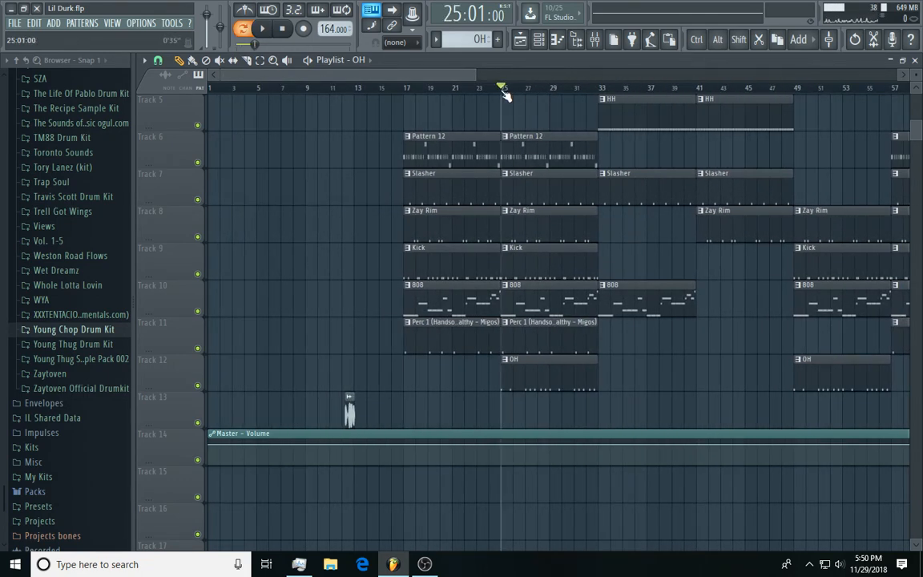
double_click(532, 369)
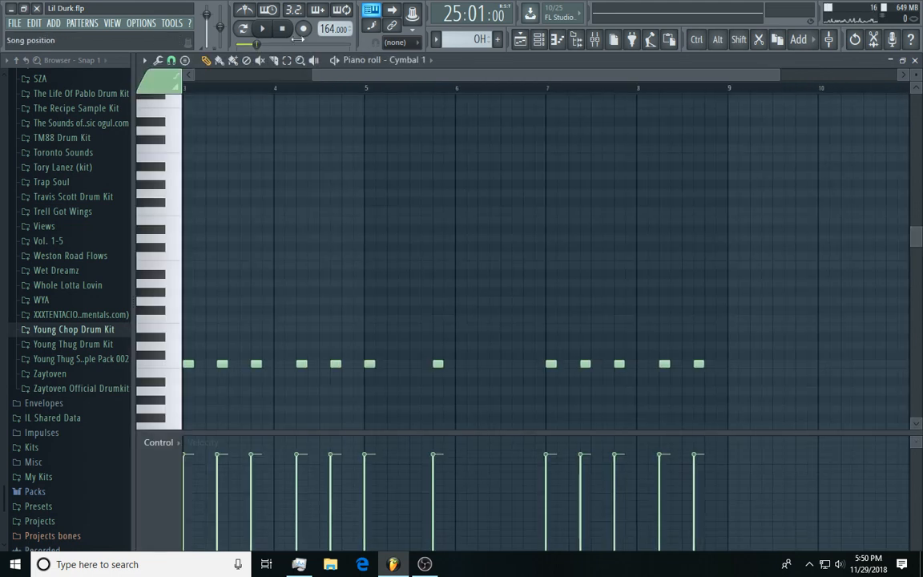
drag(317, 80, 186, 78)
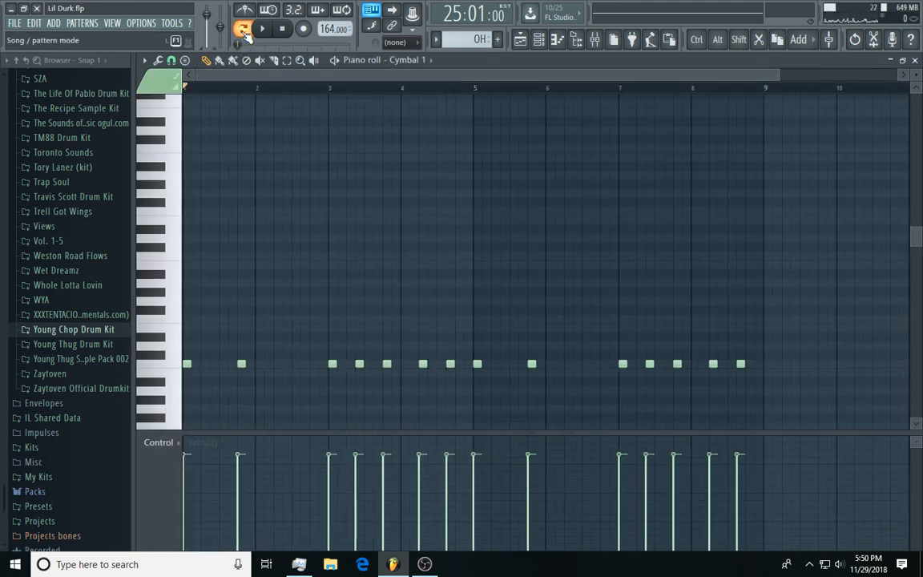
click(241, 29)
key(space)
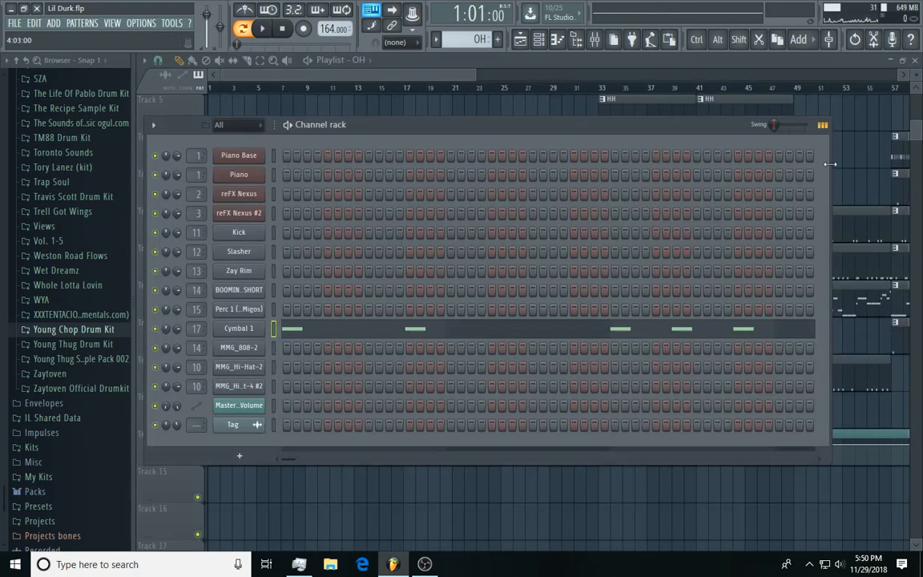
key(F6)
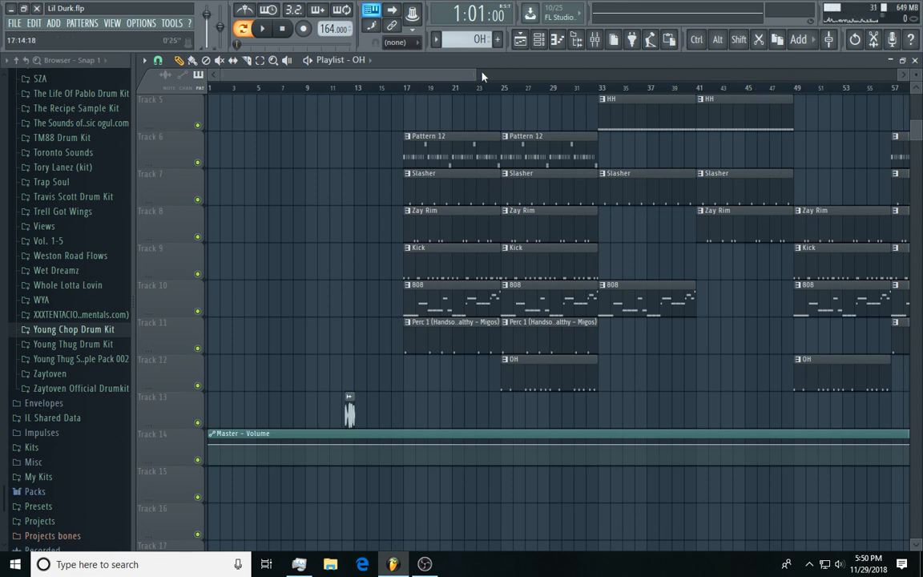
- Show the whole arrangement in the playlist, from Track 1 down to the Master - Volume automation on Track 14
drag(476, 72, 841, 94)
scroll(884, 205, up, 4)
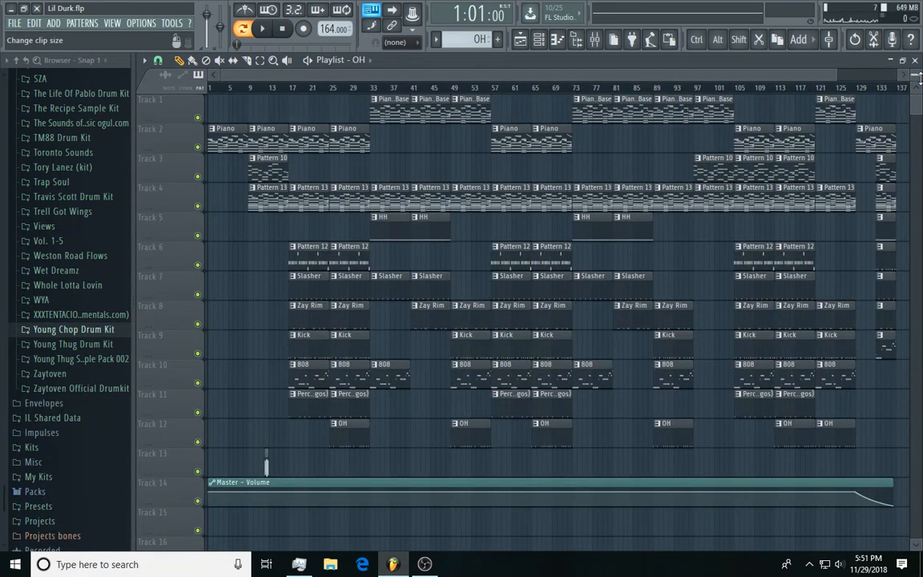
drag(919, 77, 919, 77)
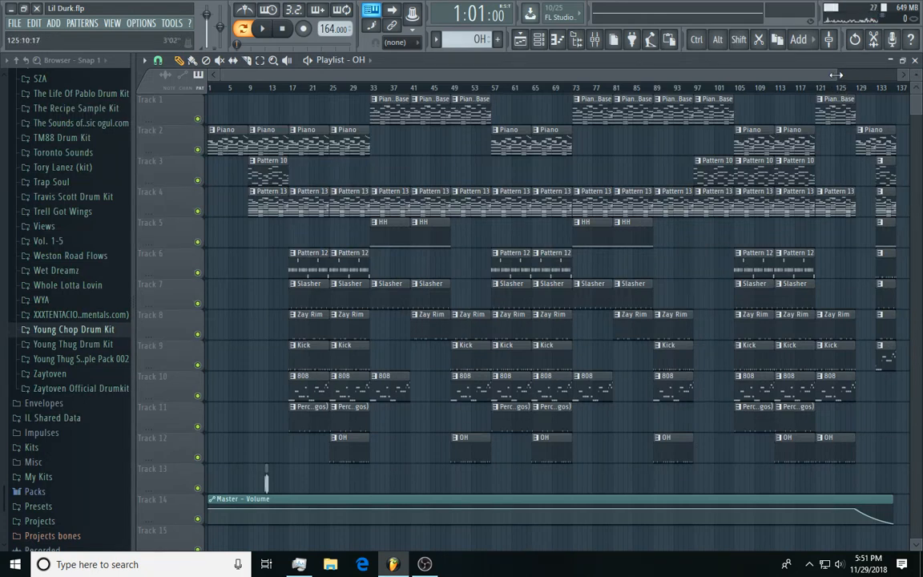
drag(836, 74, 915, 75)
- View the Piano Base notes from a Track 1 clip in the piano roll and return to the playlist
double_click(705, 112)
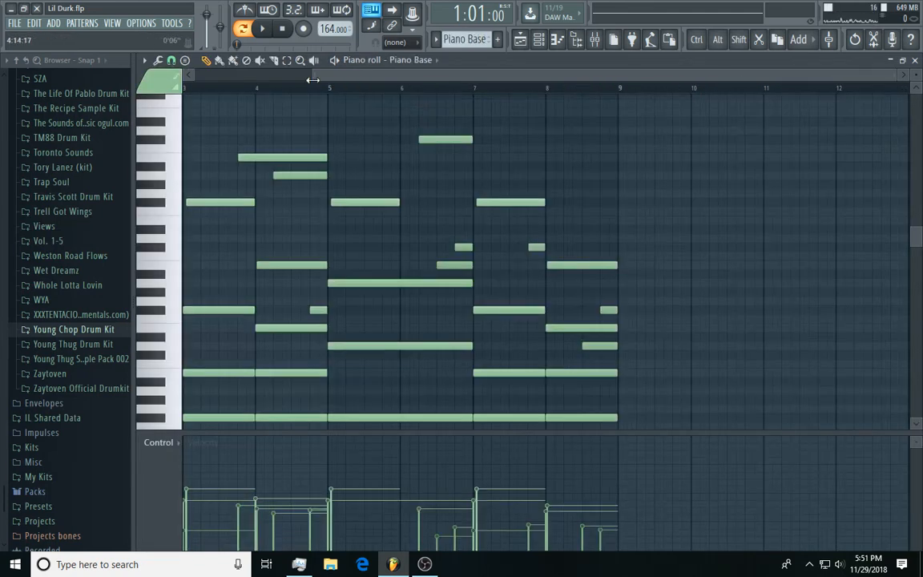
drag(313, 80, 195, 81)
click(915, 61)
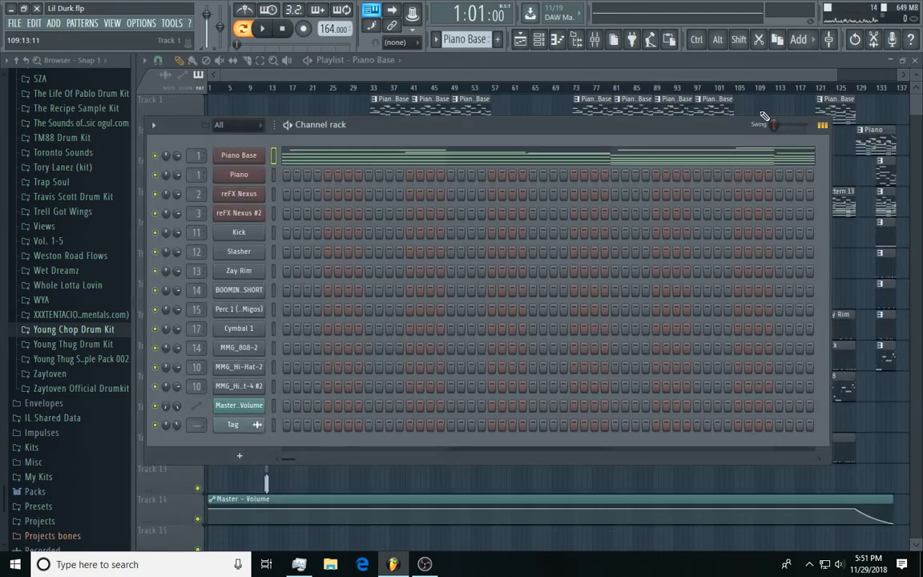
key(F6)
- Set the song position to bar 97 and play the full arrangement from there
click(737, 90)
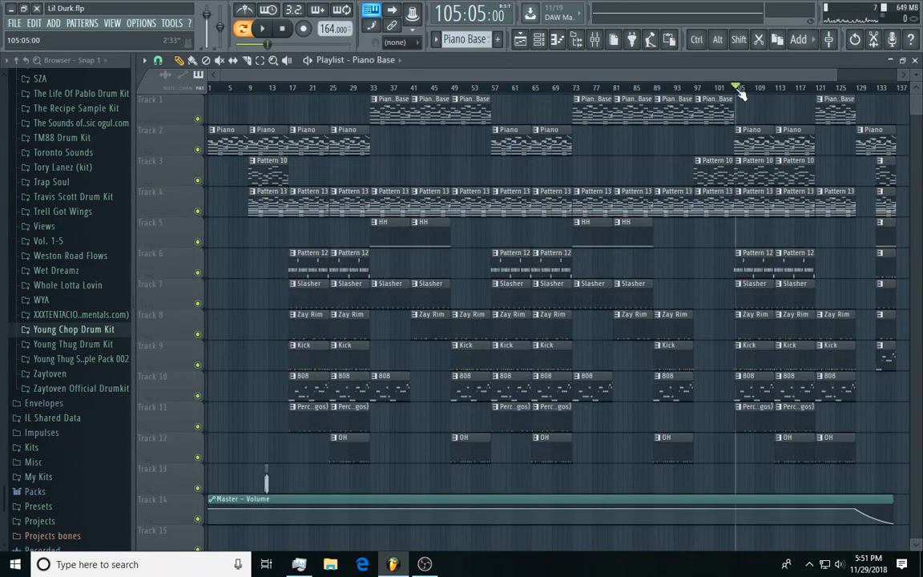
drag(738, 89, 697, 145)
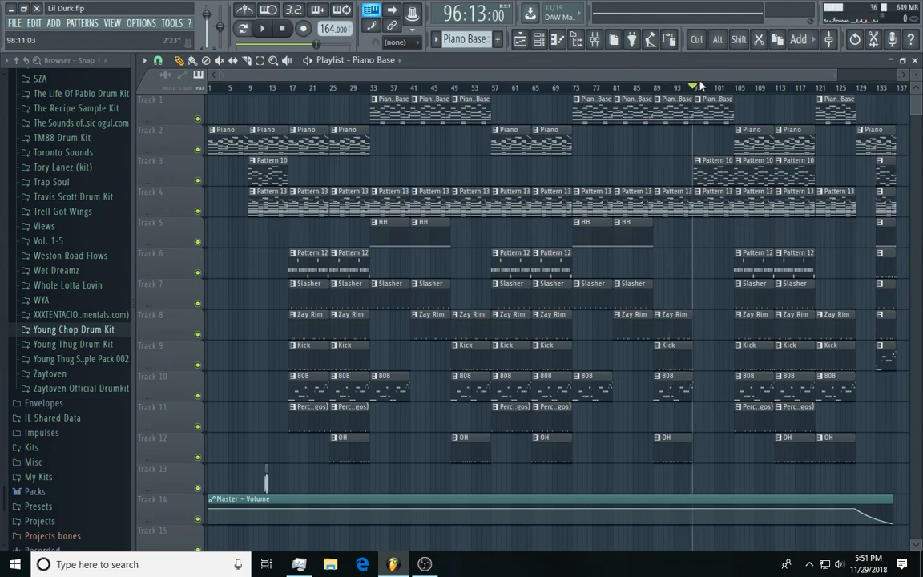
mouse_move(696, 94)
mouse_down()
mouse_move(651, 105)
mouse_move(706, 97)
mouse_move(696, 110)
mouse_up()
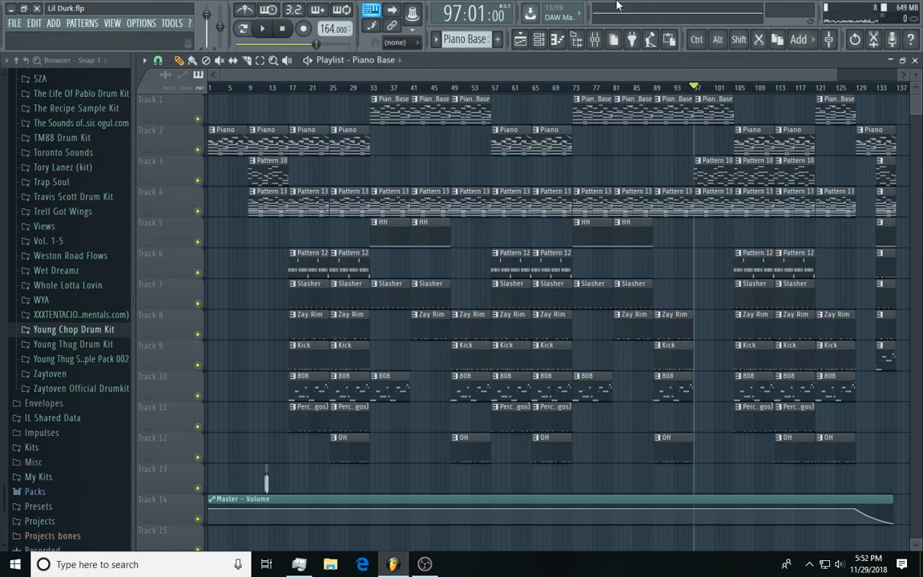
click(266, 29)
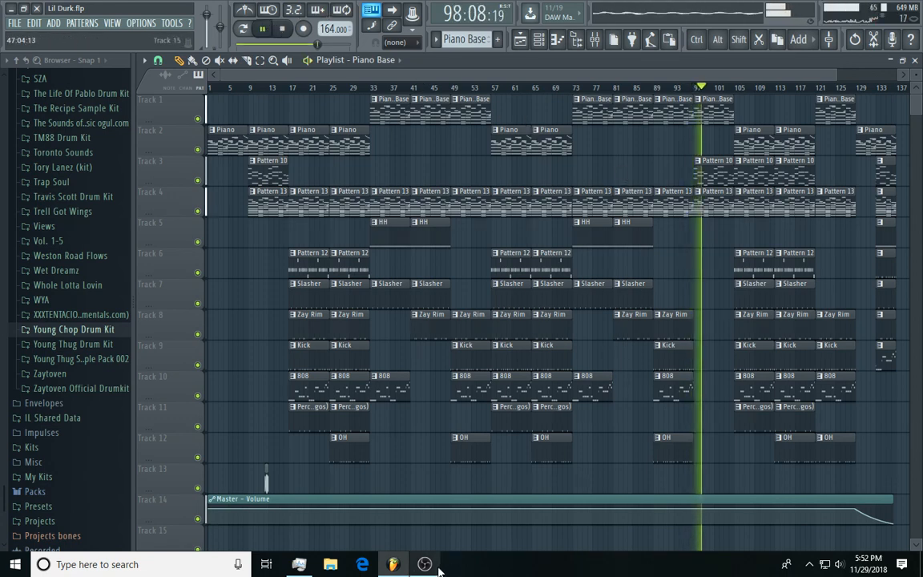
mouse_move(430, 565)
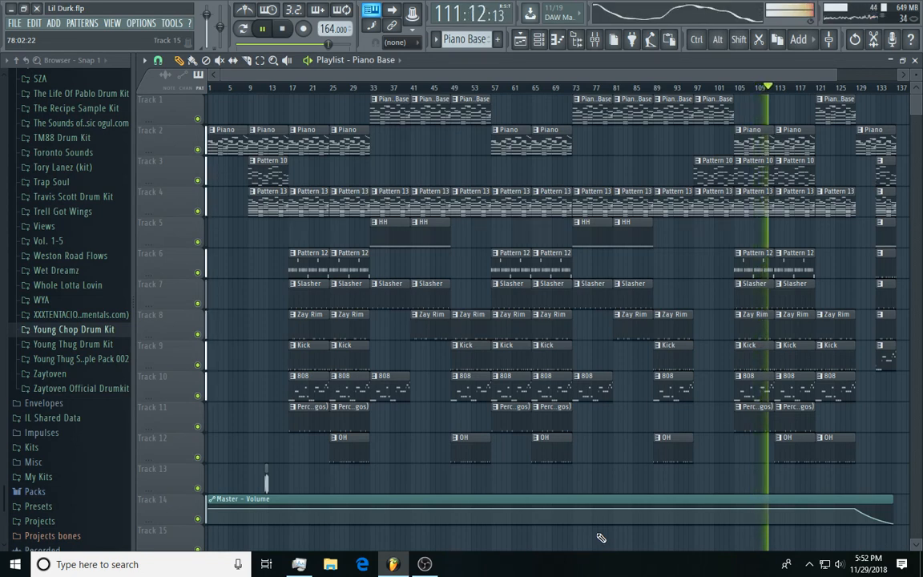
- Check the CPU meter's refresh and memory options during playback, and switch to OBS Studio
right_click(873, 19)
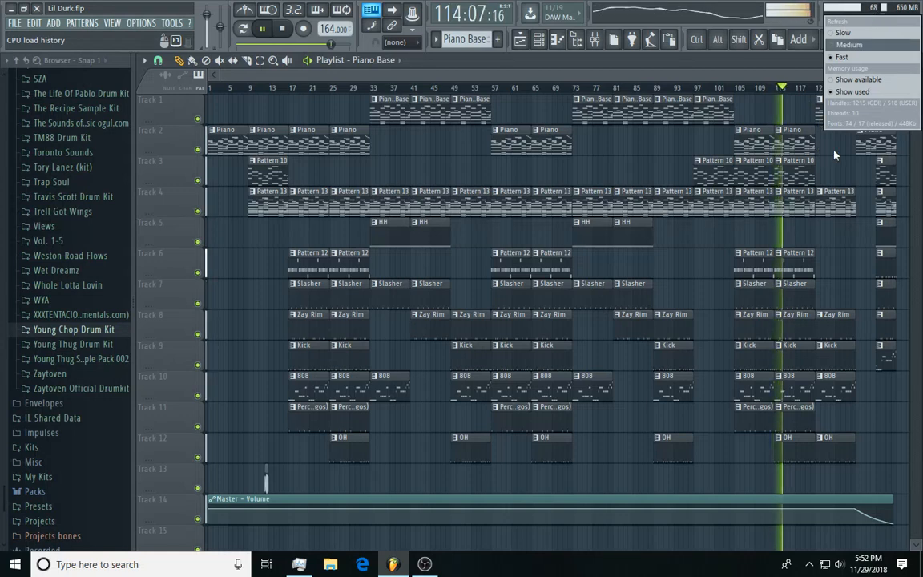
click(844, 32)
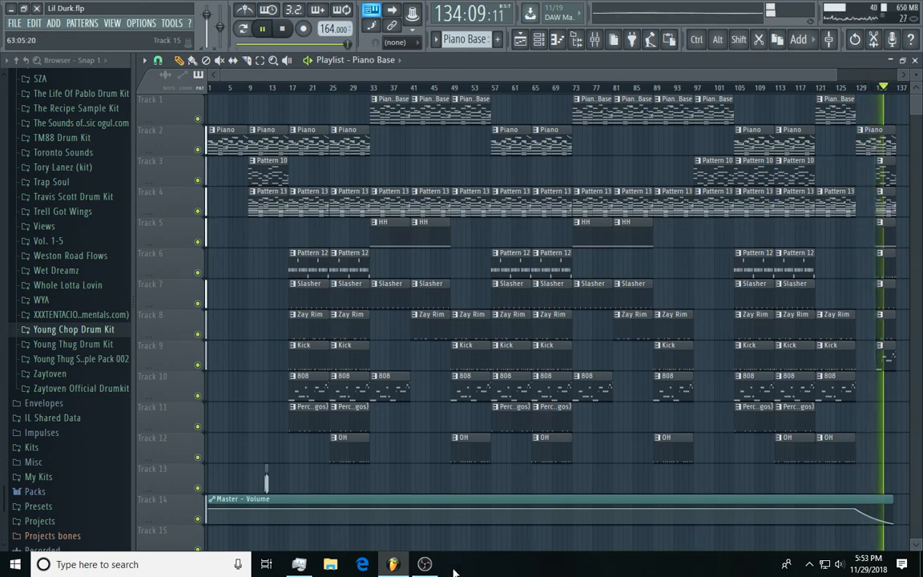
click(423, 565)
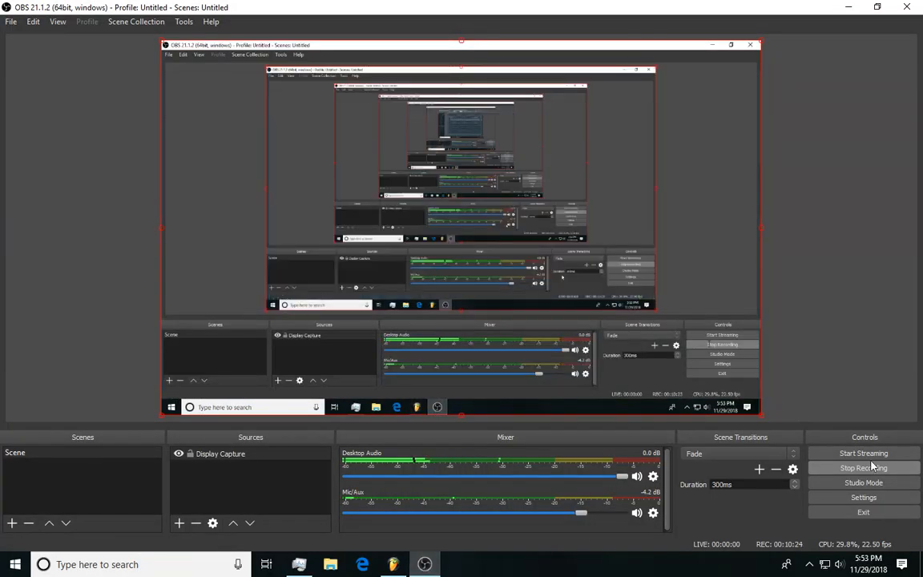